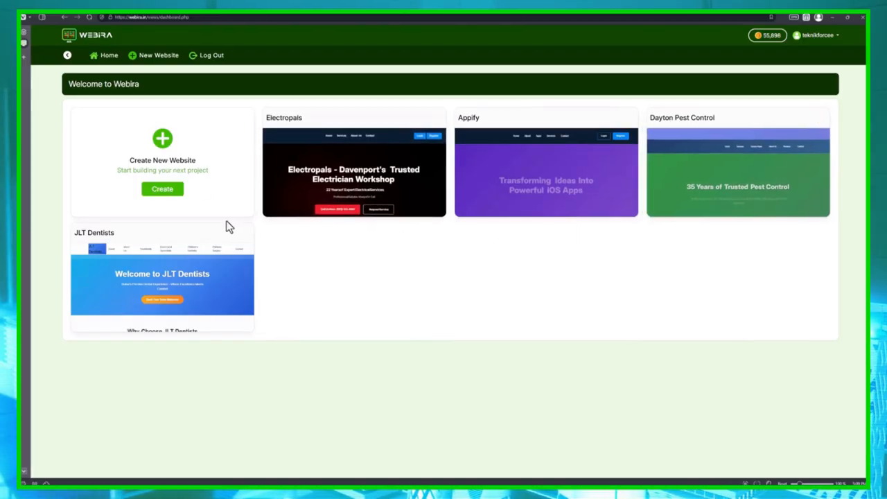
# Step: Create a new website named Wingo Woodworks and describe the family-owned custom furniture business in Arlington, Texas
pyautogui.click(164, 194)
pyautogui.click(180, 160)
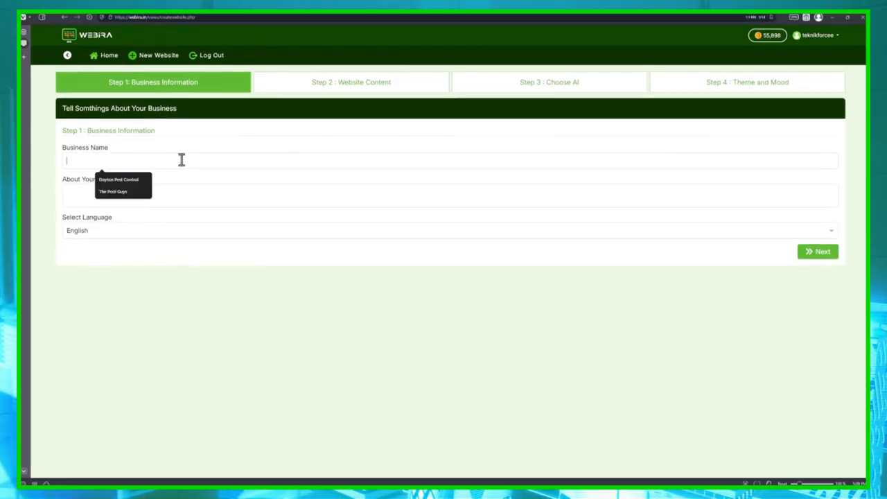
pyautogui.click(171, 201)
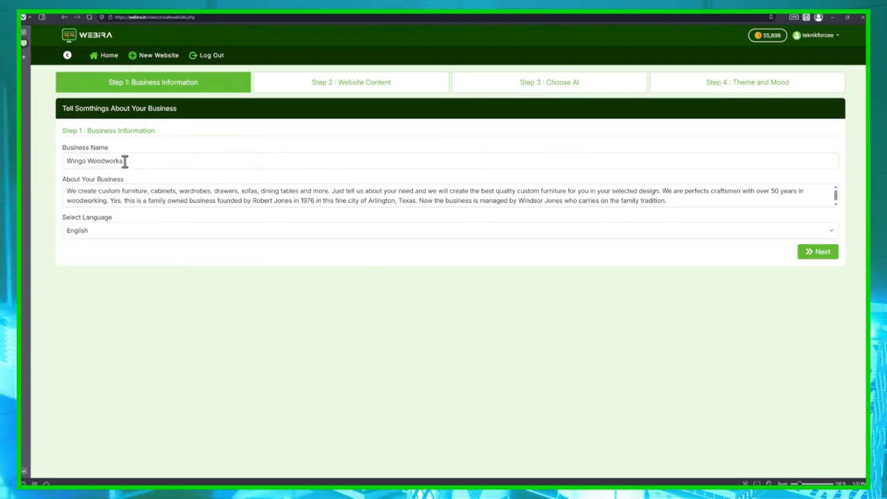
# Step: Review the business name, location, products and family history in the description, and continue to the website page plan in English
pyautogui.moveTo(125, 160); pyautogui.dragTo(67, 161)
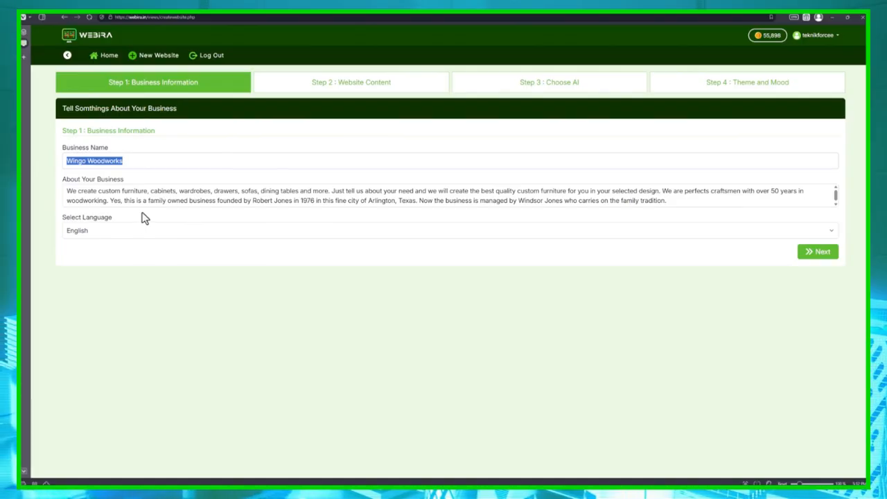
pyautogui.moveTo(373, 201); pyautogui.dragTo(418, 201)
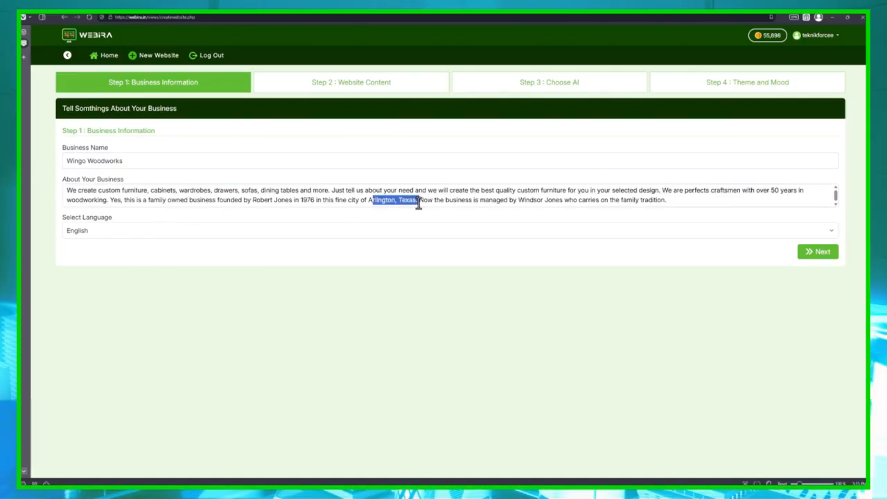
pyautogui.moveTo(91, 191); pyautogui.dragTo(296, 181)
pyautogui.click(581, 189)
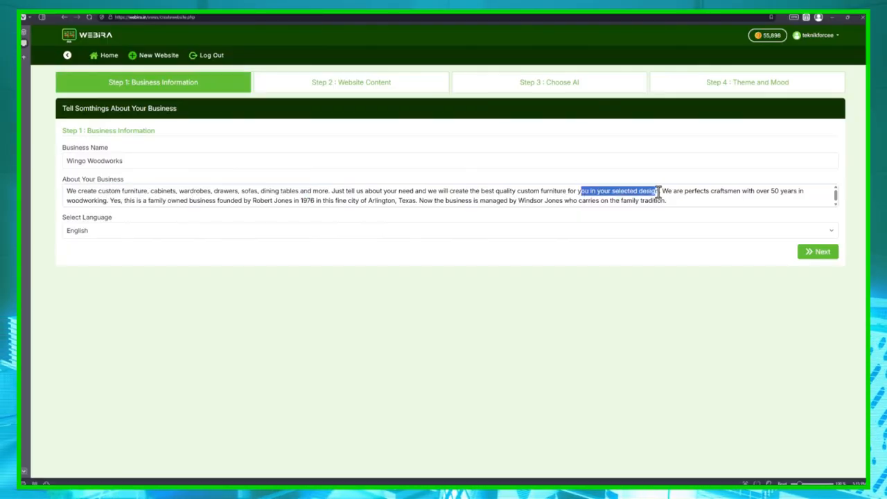
pyautogui.click(786, 193)
pyautogui.moveTo(205, 200); pyautogui.dragTo(318, 194)
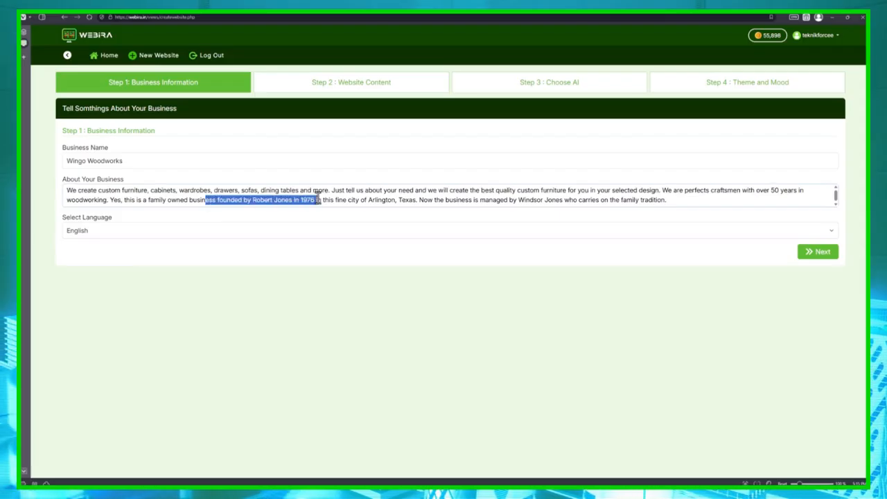
pyautogui.moveTo(457, 199); pyautogui.dragTo(643, 200)
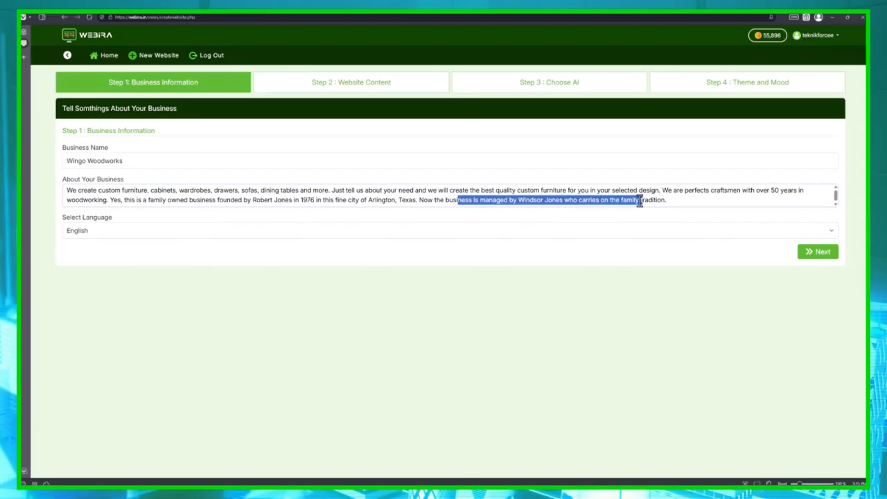
pyautogui.click(444, 332)
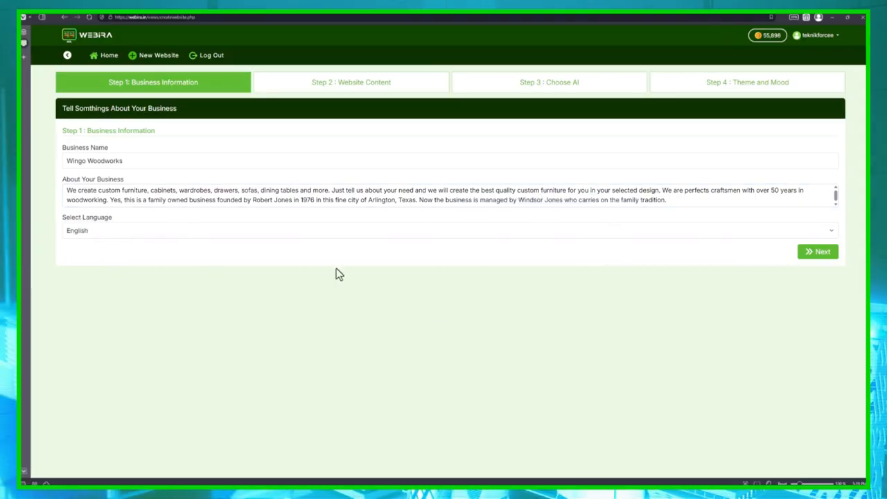
pyautogui.click(822, 256)
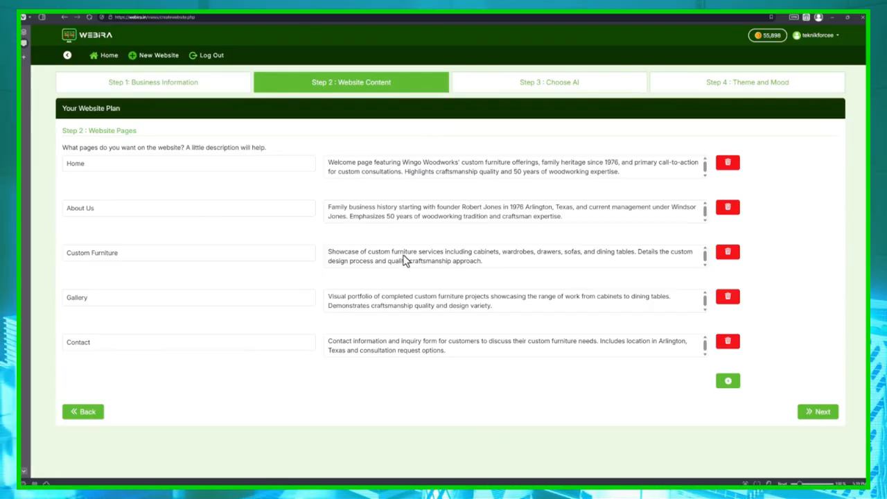
# Step: Examine the proposed website pages and their descriptions, from Home through Custom Furniture and Gallery to Contact
pyautogui.moveTo(374, 161); pyautogui.dragTo(478, 171)
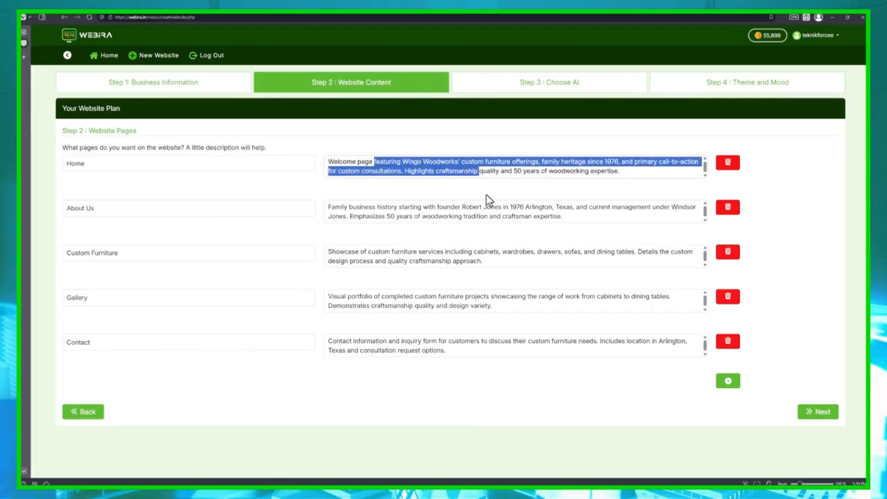
pyautogui.click(561, 174)
pyautogui.tripleClick(143, 210)
pyautogui.tripleClick(132, 255)
pyautogui.tripleClick(139, 298)
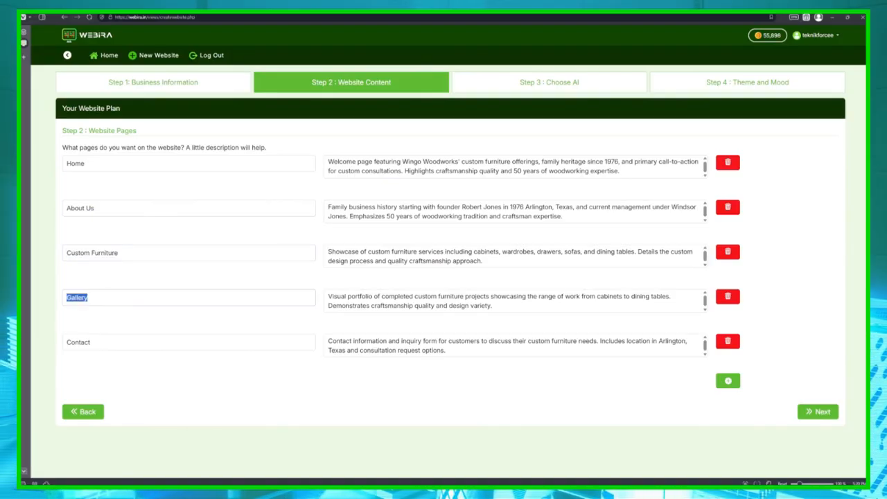
pyautogui.tripleClick(83, 343)
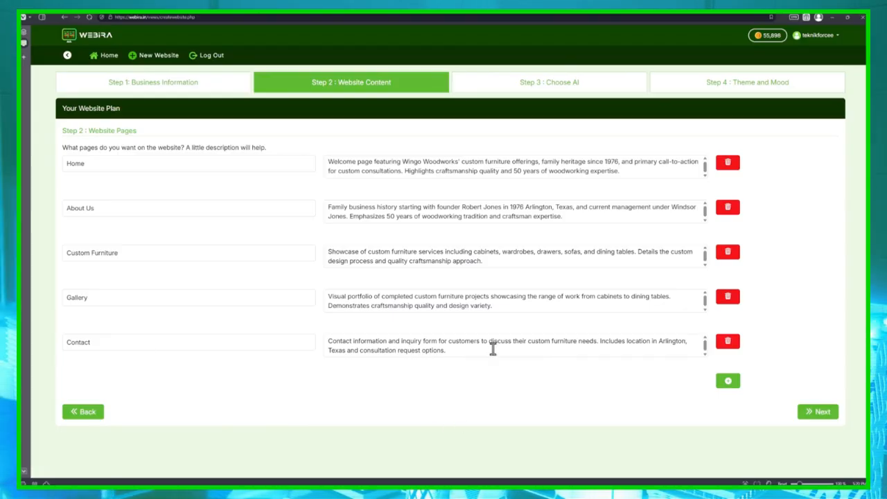
pyautogui.moveTo(503, 303); pyautogui.dragTo(307, 303)
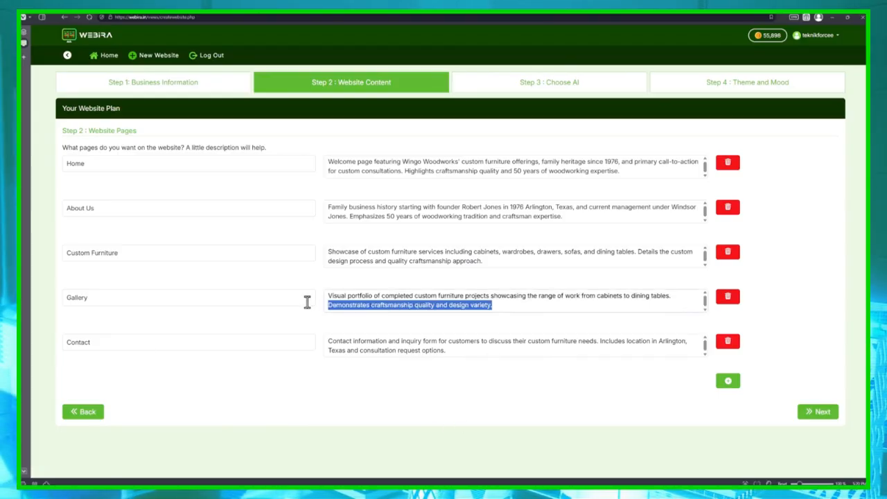
pyautogui.click(551, 302)
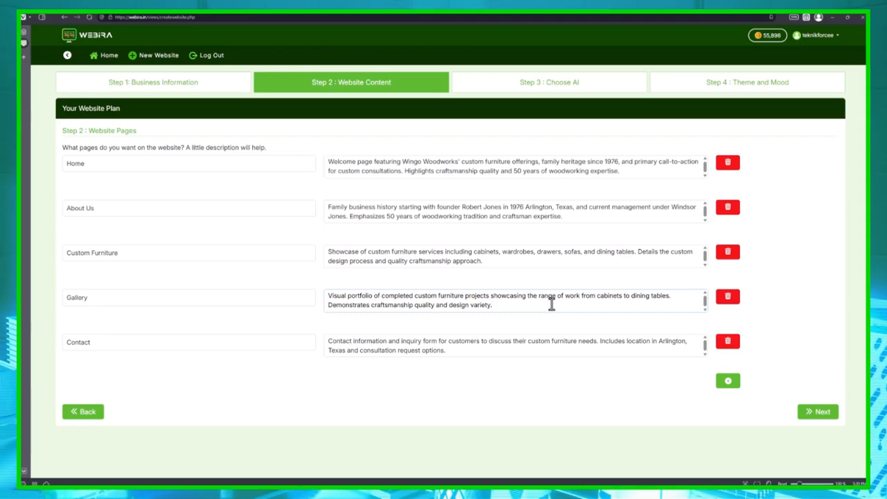
# Step: Add an extra blank page entry to the website plan and delete it again
pyautogui.click(726, 382)
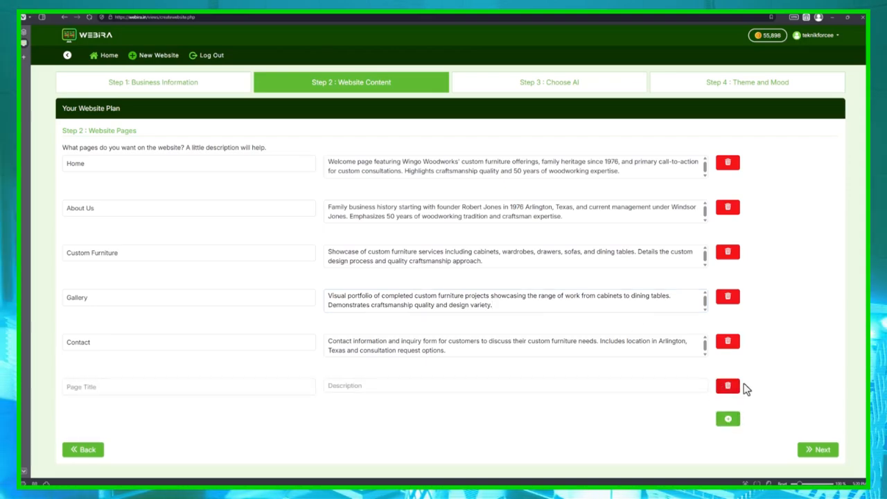
pyautogui.click(726, 386)
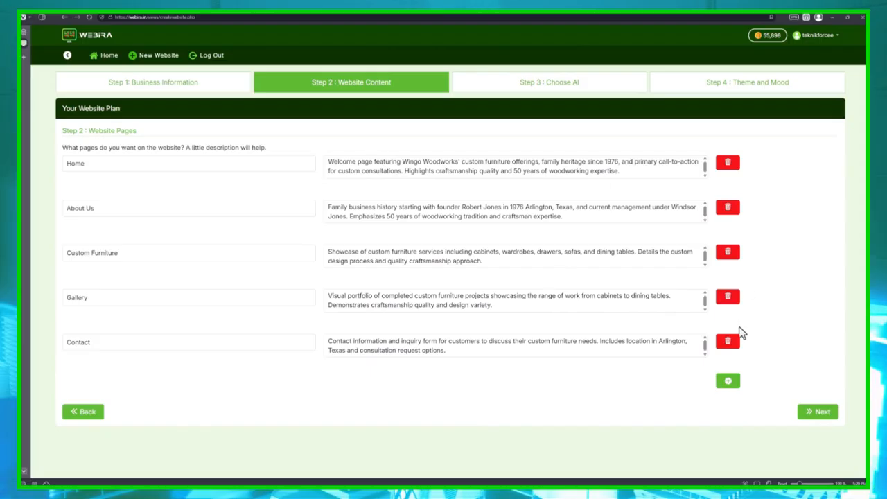
# Step: Accept the page plan and settle on Claude as the coding AI and Flux as the image AI
pyautogui.click(820, 414)
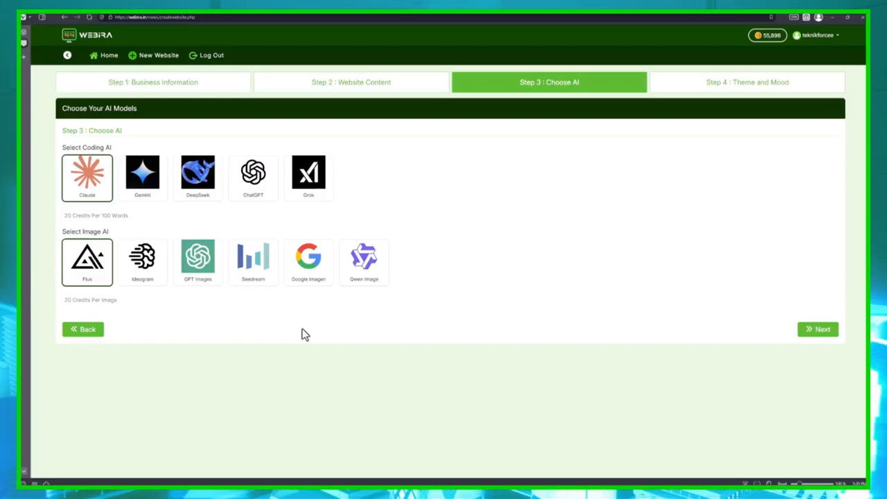
pyautogui.click(128, 278)
pyautogui.click(187, 275)
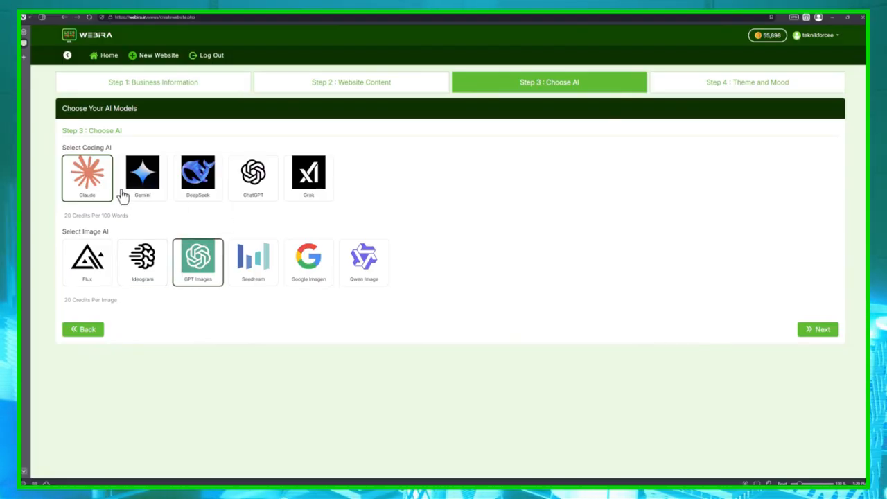
pyautogui.click(212, 193)
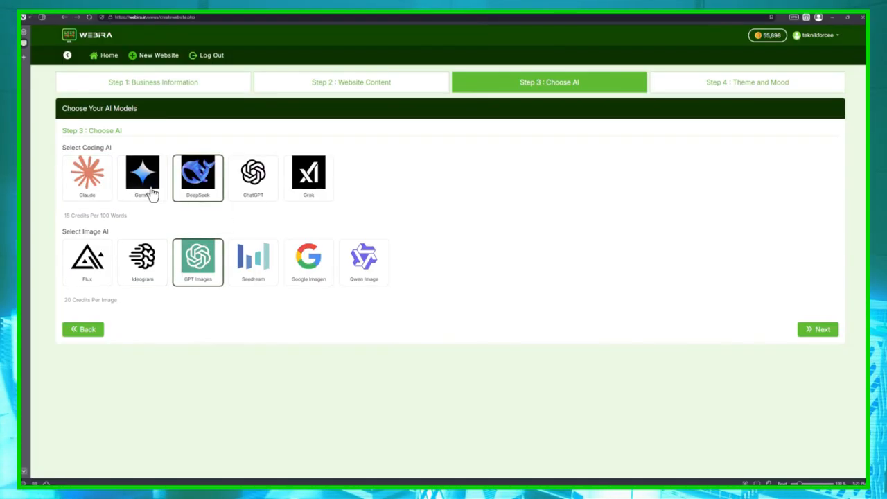
pyautogui.click(92, 189)
pyautogui.click(84, 277)
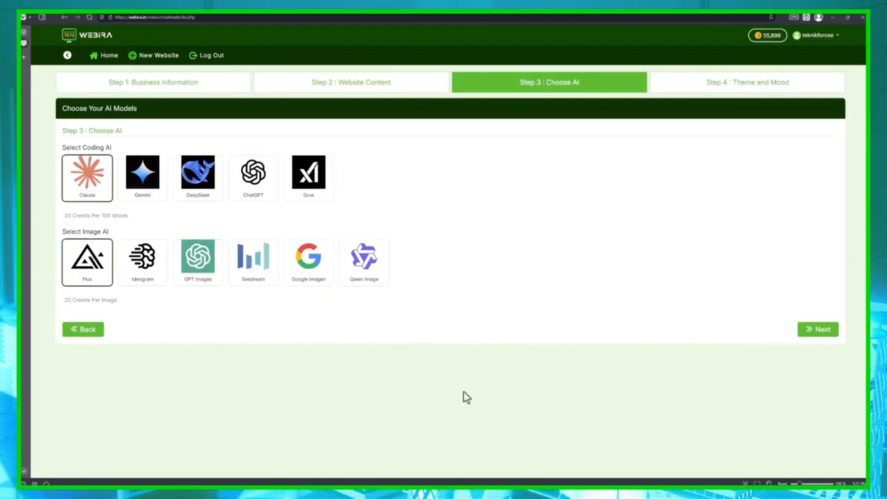
pyautogui.click(195, 274)
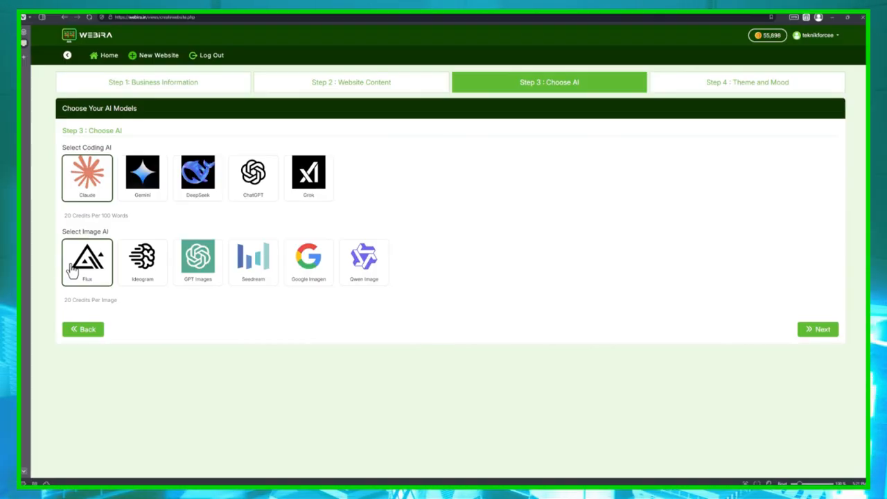
pyautogui.click(826, 333)
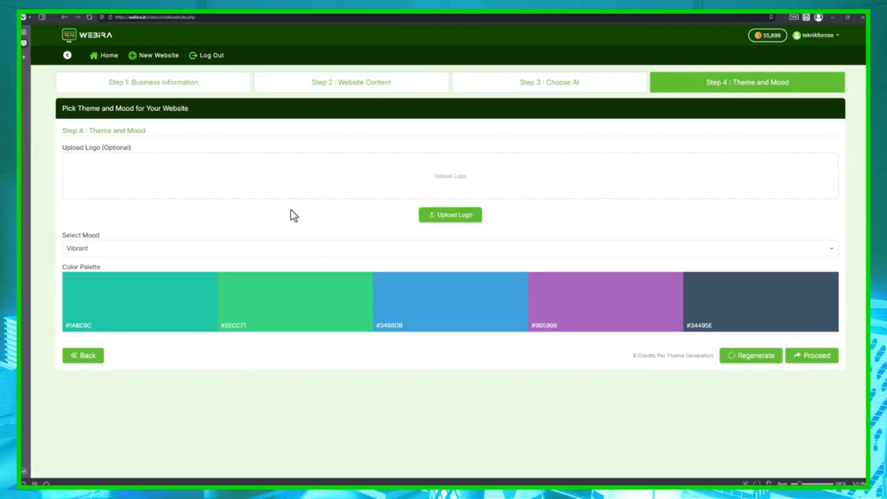
# Step: Upload logo.png from the Projects\_Graphics\Publicsoft folder on the D: drive as the website logo
pyautogui.click(431, 218)
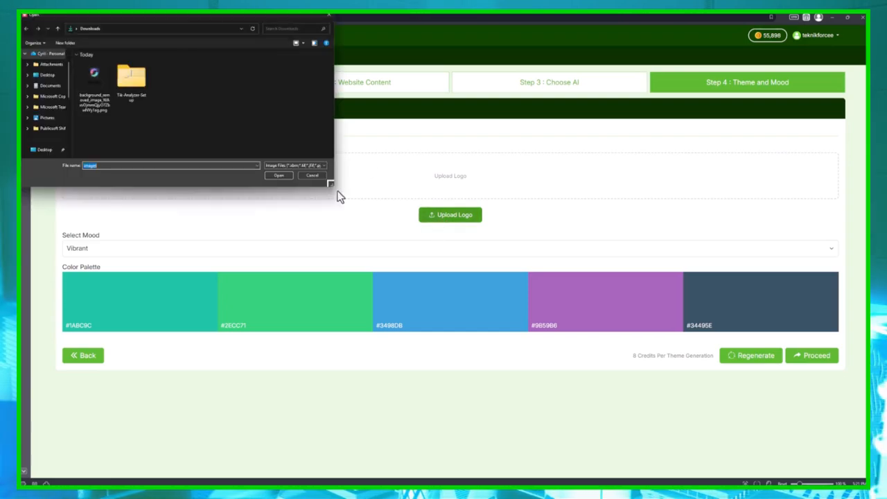
pyautogui.click(56, 120)
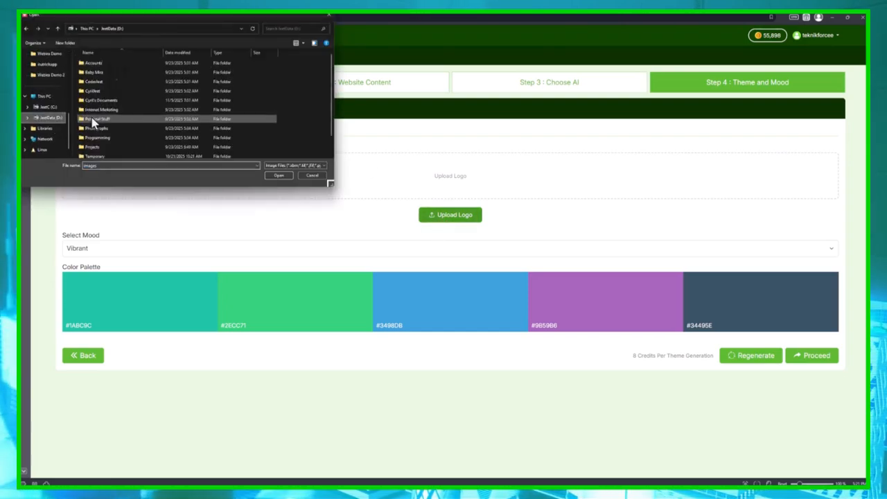
pyautogui.doubleClick(98, 128)
pyautogui.doubleClick(103, 82)
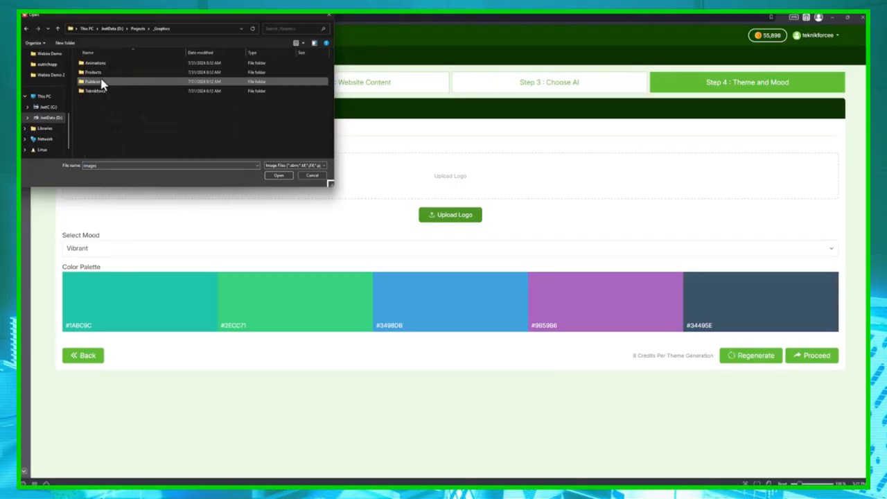
pyautogui.doubleClick(102, 82)
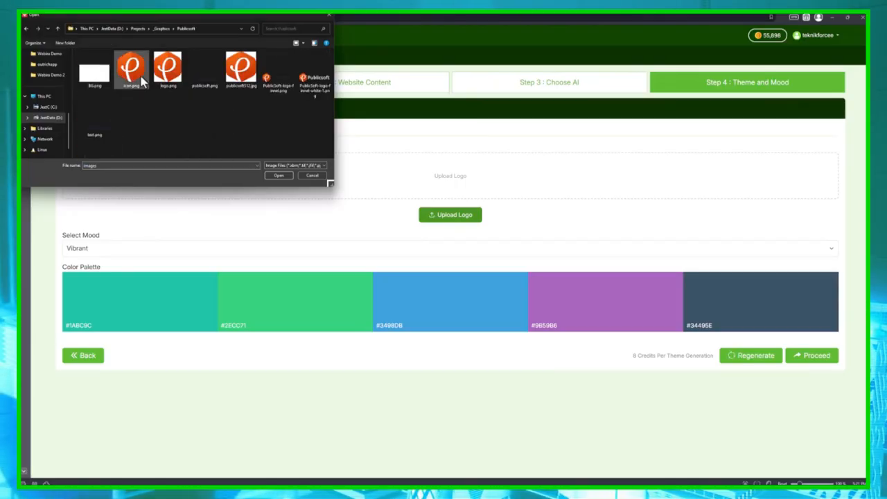
pyautogui.doubleClick(165, 69)
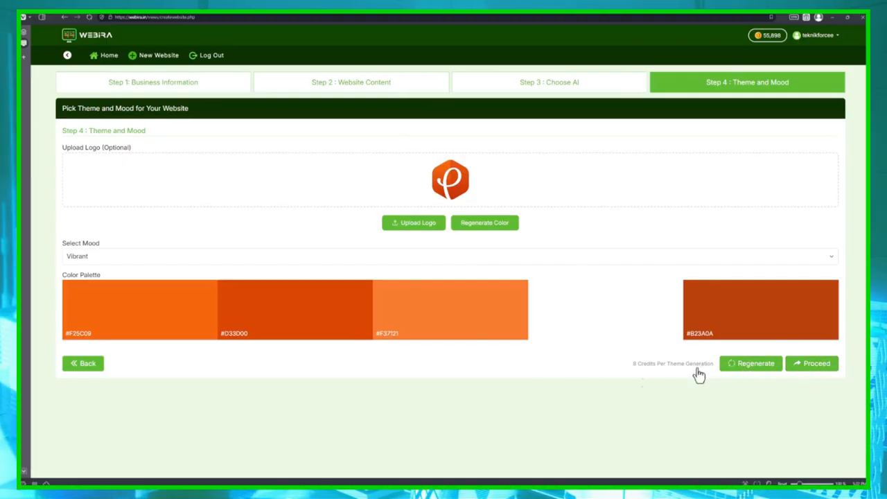
# Step: Start generating the website with the Vibrant mood and logo-based palette, and check the page generation progress
pyautogui.click(817, 365)
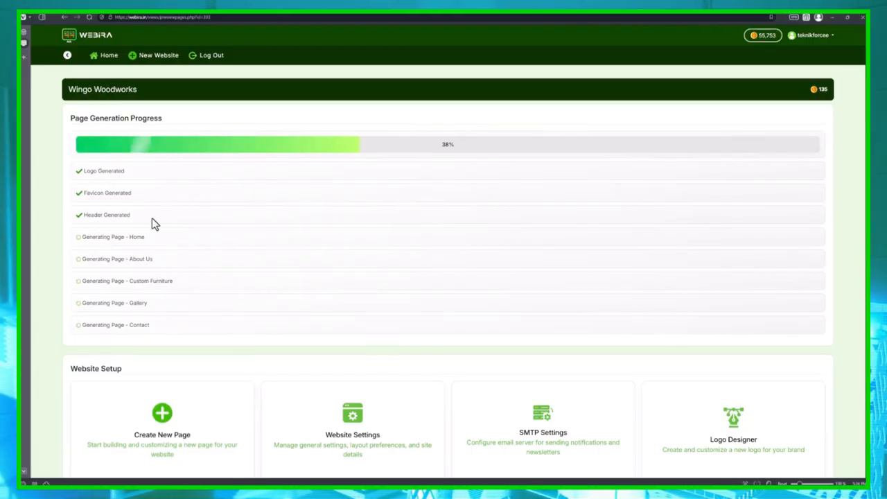
pyautogui.scroll(-1, 188, 280)
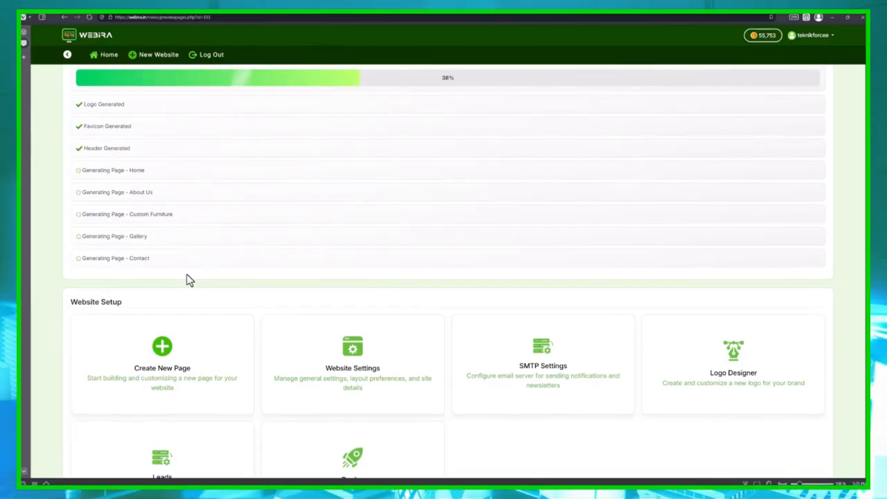
pyautogui.scroll(1, 204, 144)
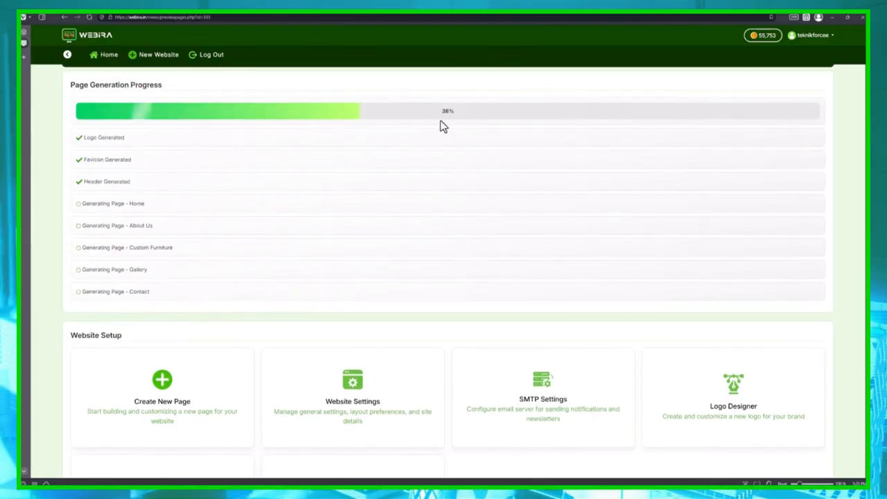
pyautogui.scroll(-5, 346, 218)
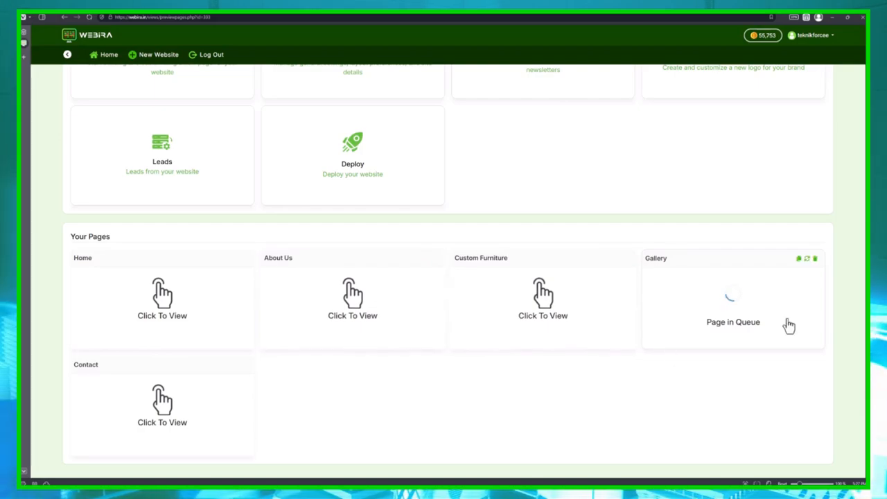
# Step: Open the generated Home page in the editor and review its hero, introduction and Custom Furniture sections
pyautogui.middleClick(182, 305)
pyautogui.click(183, 315)
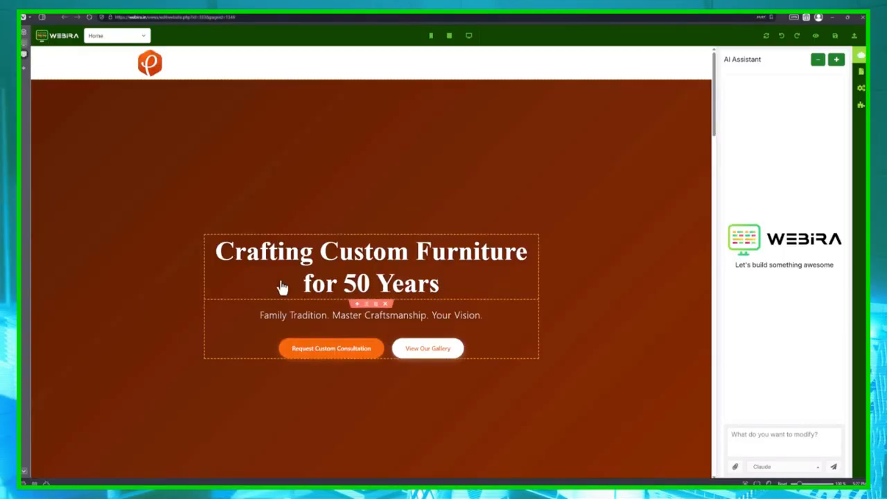
pyautogui.scroll(-2, 323, 228)
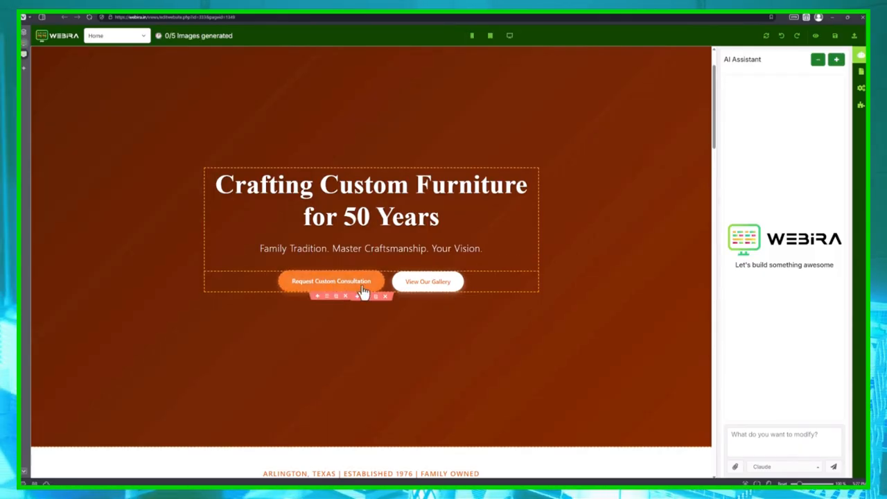
pyautogui.scroll(-4, 373, 298)
pyautogui.scroll(-5, 372, 298)
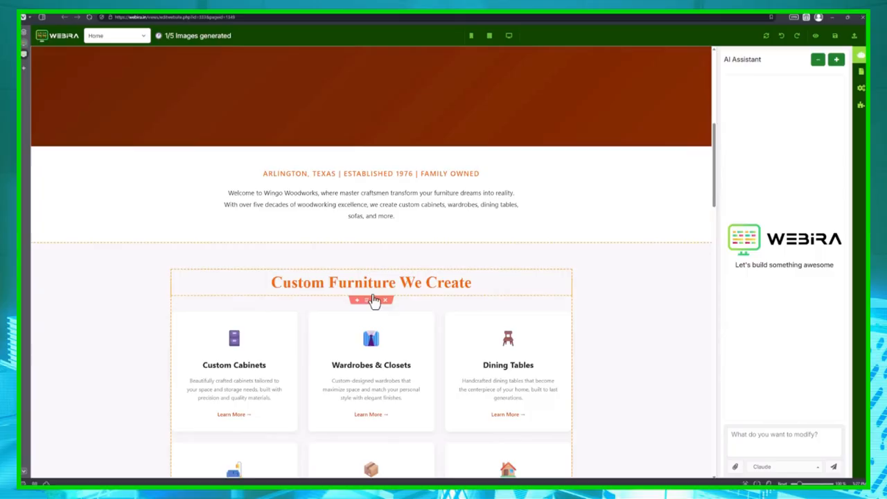
pyautogui.scroll(-1, 374, 299)
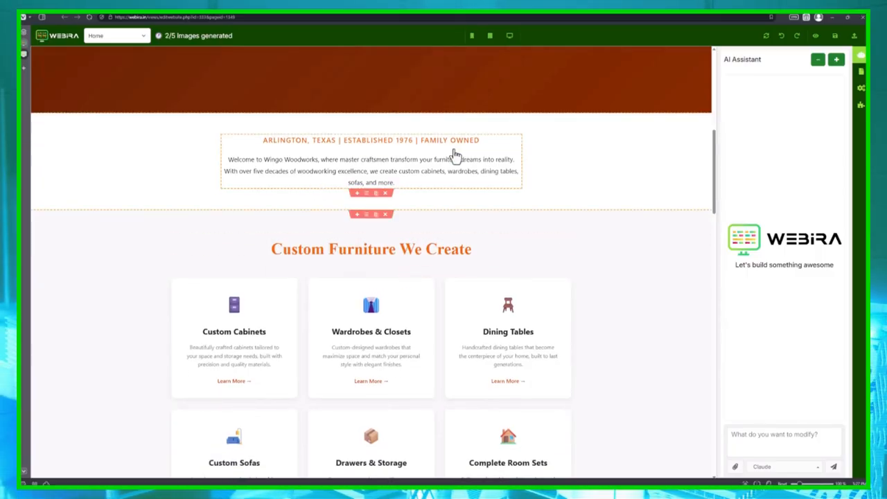
# Step: Review the Home page from the Custom Furniture cards through the Family Tradition, Why Wingo Woodworks, Our Craftsmanship and client testimonial sections
pyautogui.scroll(5, 338, 258)
pyautogui.scroll(6, 338, 259)
pyautogui.scroll(-6, 339, 260)
pyautogui.scroll(-7, 339, 260)
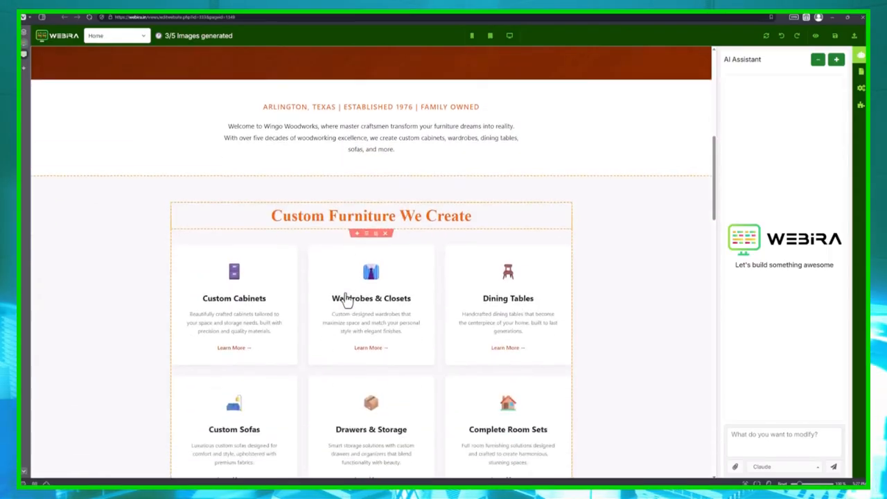
pyautogui.scroll(-3, 347, 300)
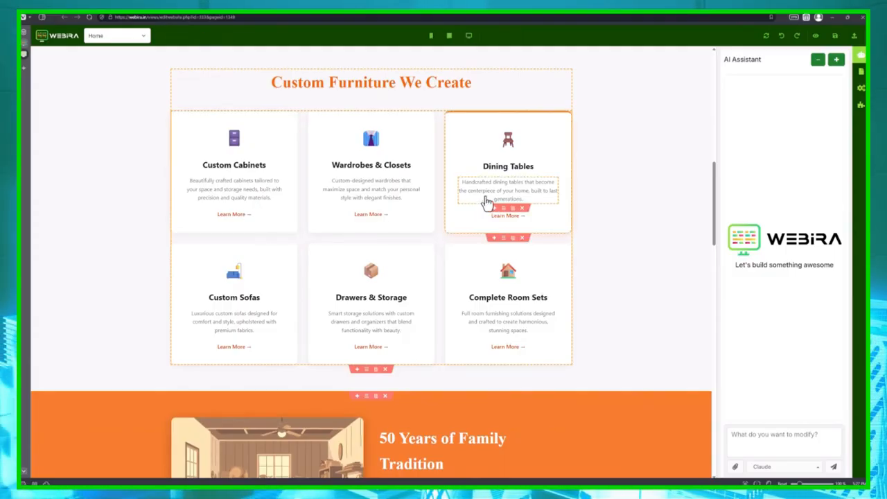
pyautogui.scroll(-1, 311, 280)
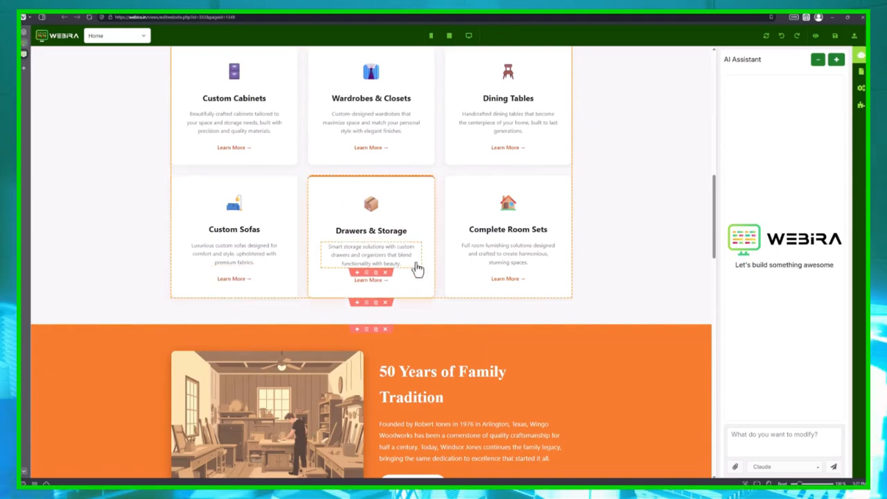
pyautogui.scroll(-2, 415, 274)
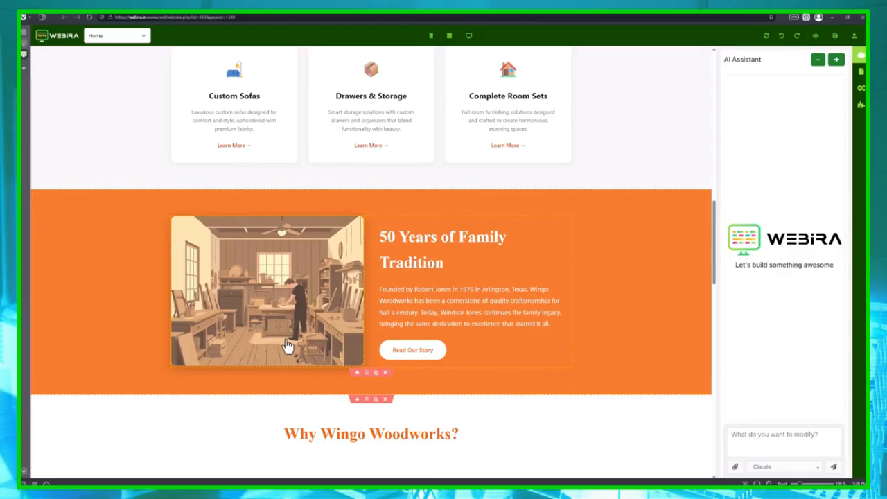
pyautogui.scroll(-1, 416, 313)
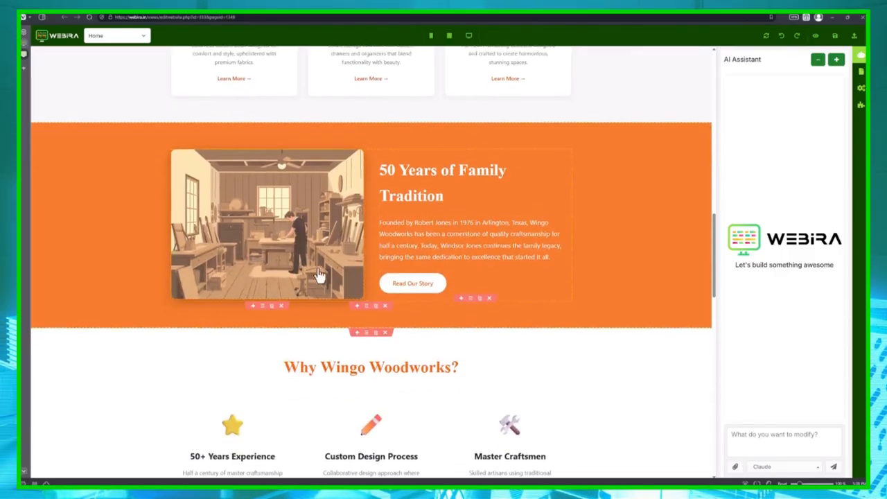
pyautogui.scroll(-3, 407, 286)
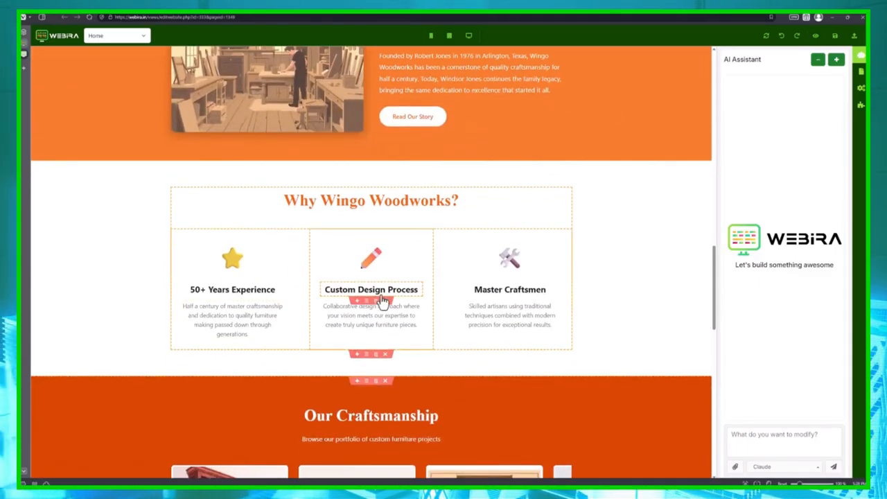
pyautogui.scroll(-1, 420, 316)
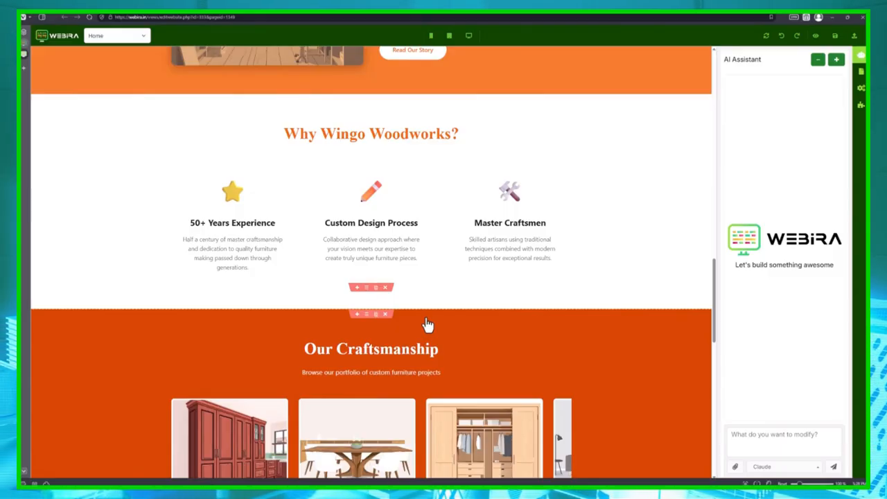
pyautogui.scroll(-3, 418, 335)
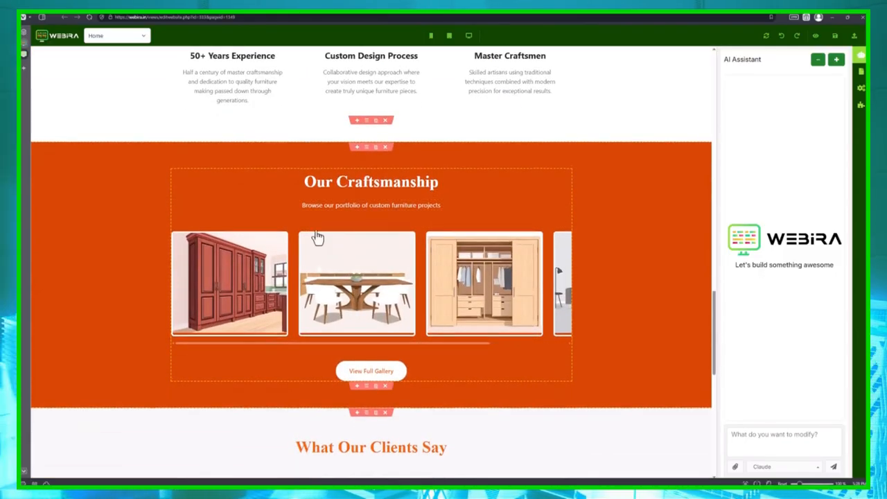
pyautogui.scroll(-2, 345, 229)
pyautogui.scroll(-4, 447, 225)
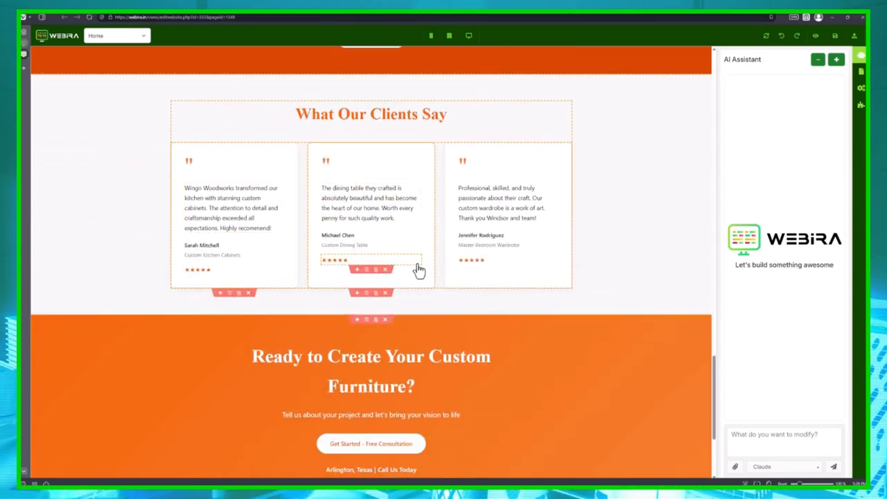
# Step: Place the text cursor in the client testimonials to try their editability, and review the call-to-action section and footer of the Home page
pyautogui.click(250, 211)
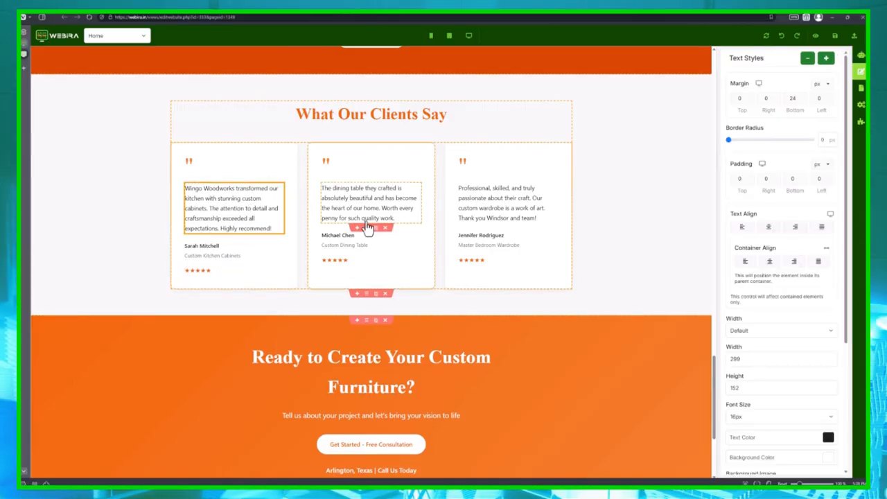
pyautogui.click(364, 222)
pyautogui.click(235, 222)
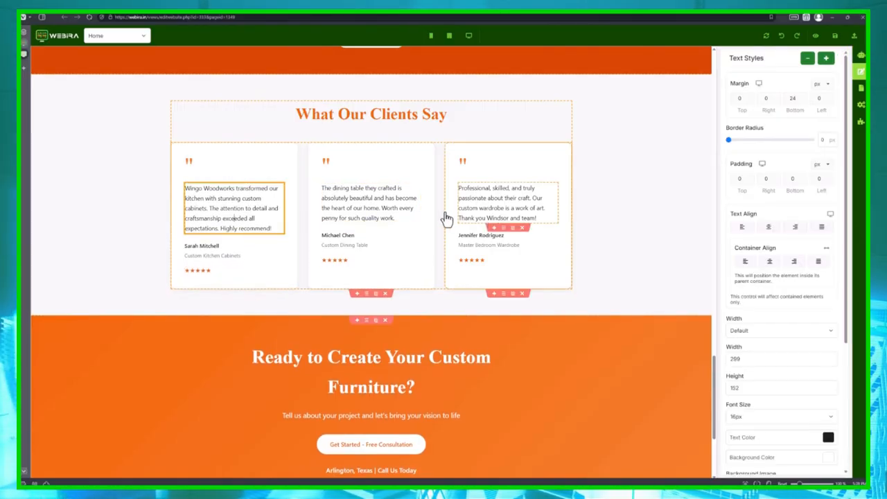
pyautogui.click(371, 208)
pyautogui.click(502, 208)
pyautogui.scroll(-3, 409, 263)
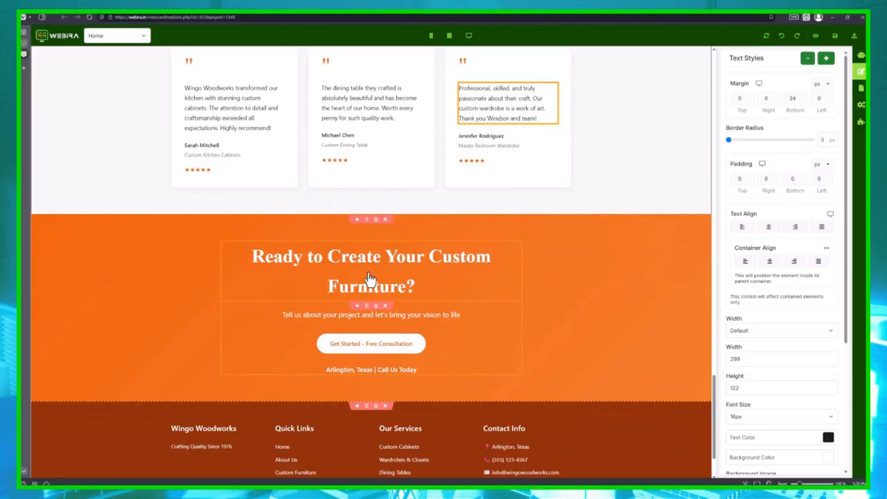
pyautogui.scroll(-1, 392, 277)
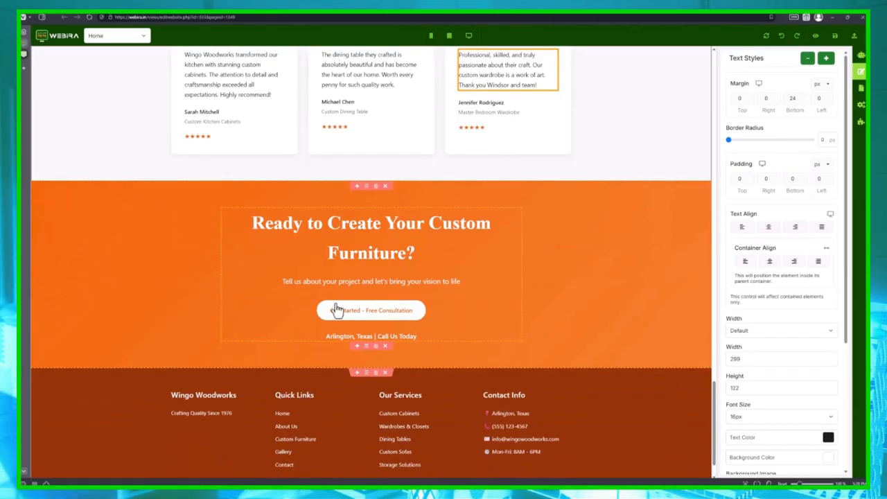
pyautogui.scroll(-2, 340, 304)
pyautogui.scroll(20, 388, 362)
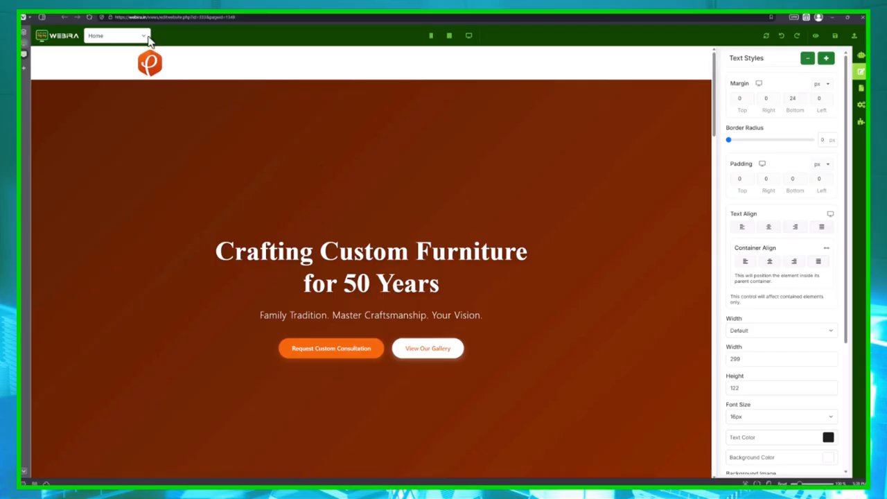
# Step: Open the About Us page and review its Where It All Began, Continuing the Tradition and 50 Years of Excellence timeline sections
pyautogui.click(142, 36)
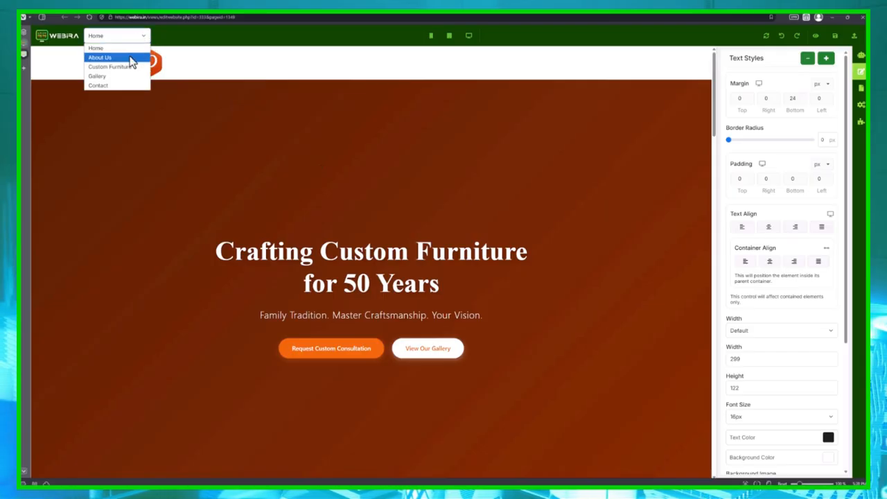
pyautogui.click(132, 59)
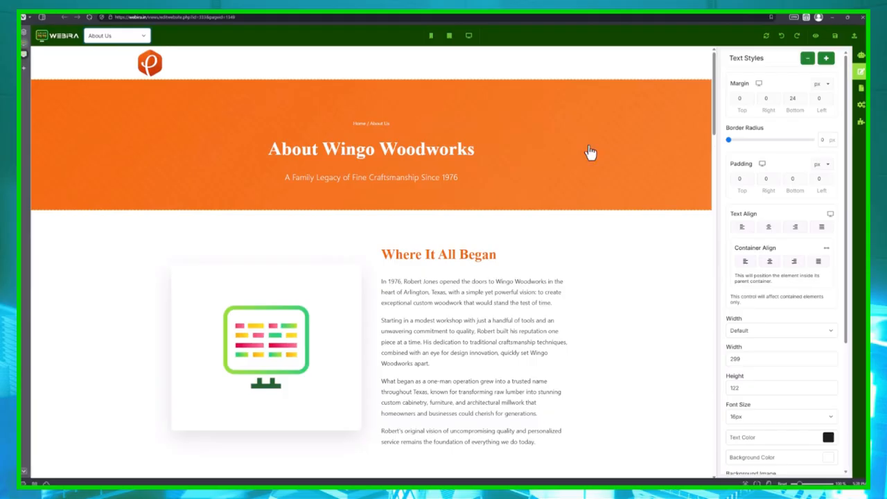
pyautogui.scroll(-3, 449, 190)
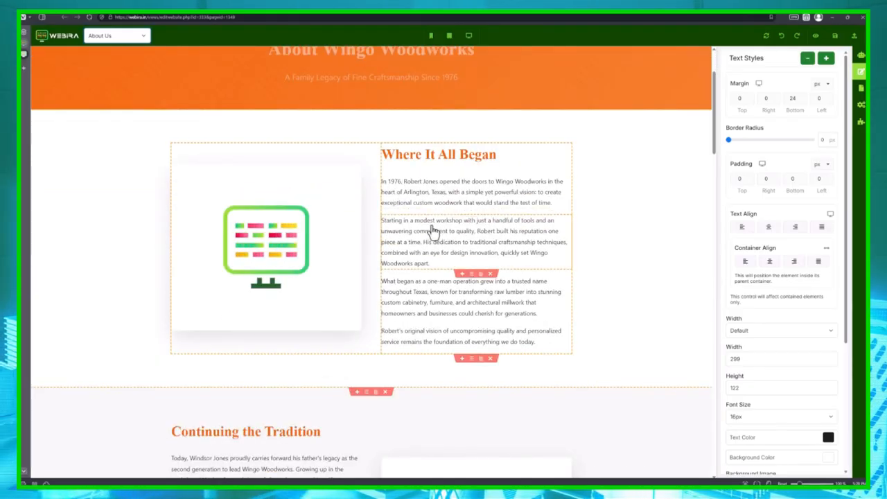
pyautogui.scroll(-6, 430, 226)
pyautogui.scroll(5, 429, 229)
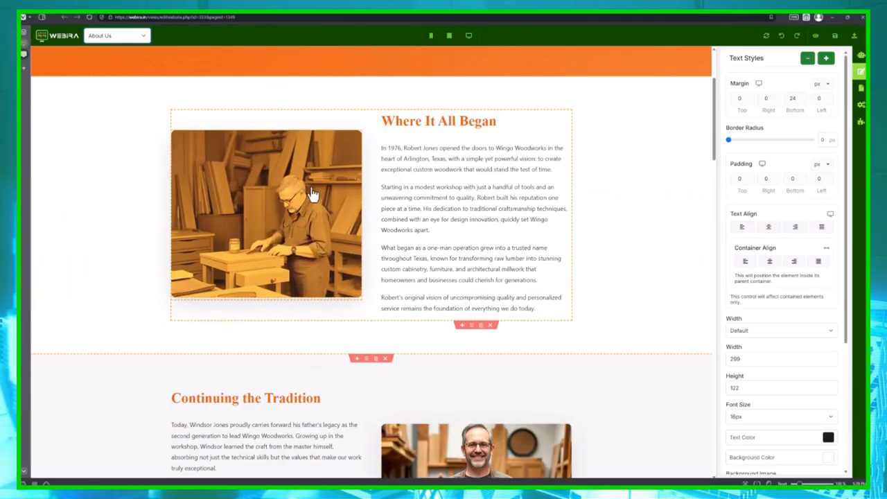
pyautogui.scroll(-10, 305, 236)
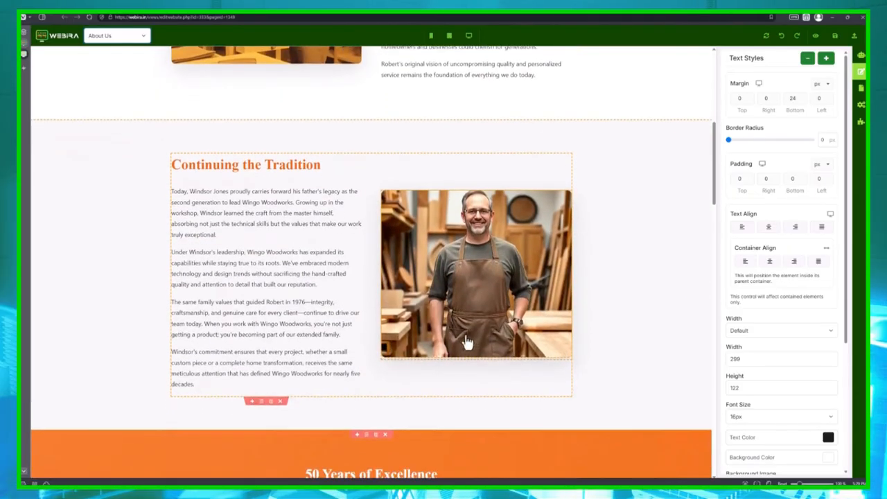
pyautogui.scroll(-7, 454, 345)
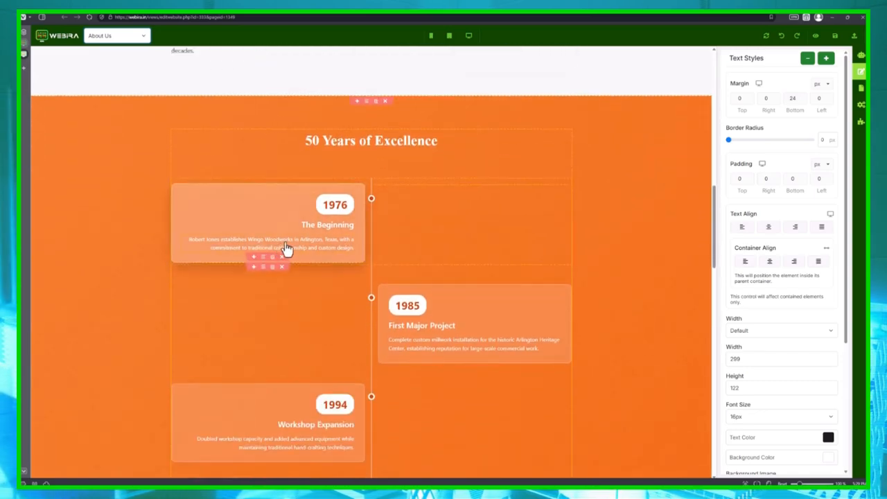
pyautogui.scroll(-8, 422, 344)
pyautogui.scroll(5, 358, 303)
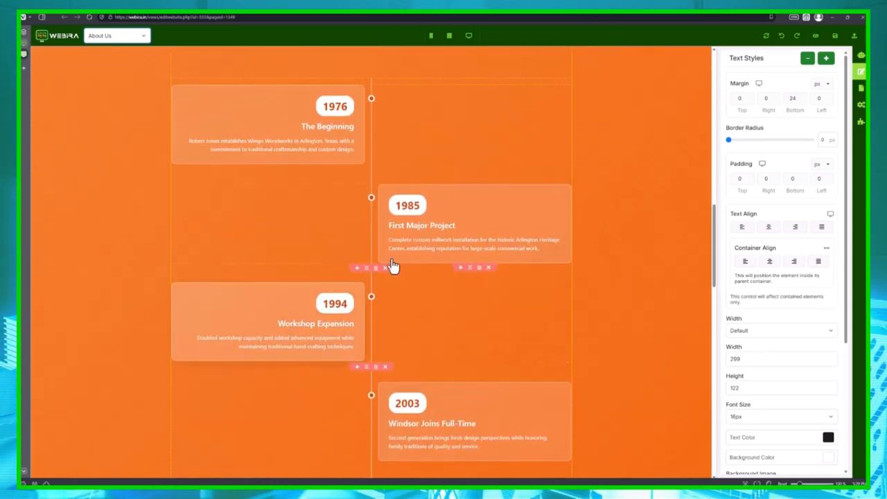
# Step: Set the year of the First Major Project timeline entry to 1995
pyautogui.click(412, 214)
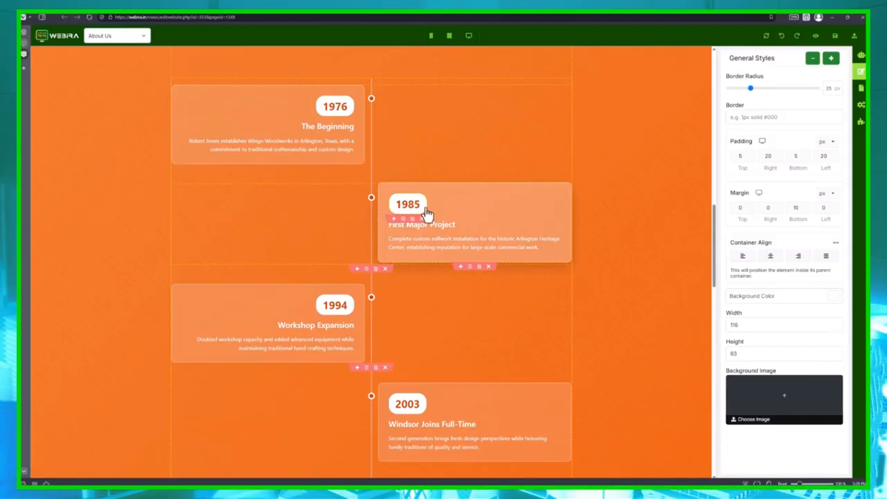
pyautogui.press('BackSpace')
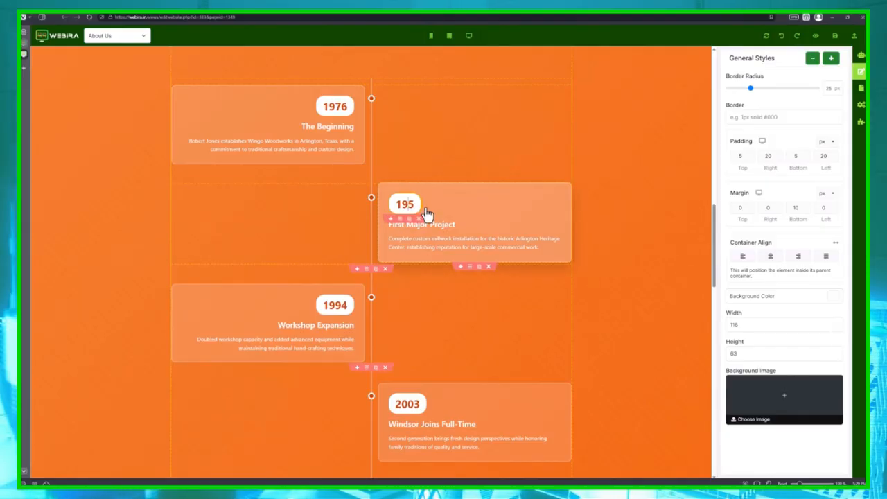
pyautogui.click(488, 372)
# Step: Set the year of the 2003 timeline entry about the second generation joining full-time to 2005
pyautogui.scroll(-2, 363, 376)
pyautogui.scroll(-1, 363, 380)
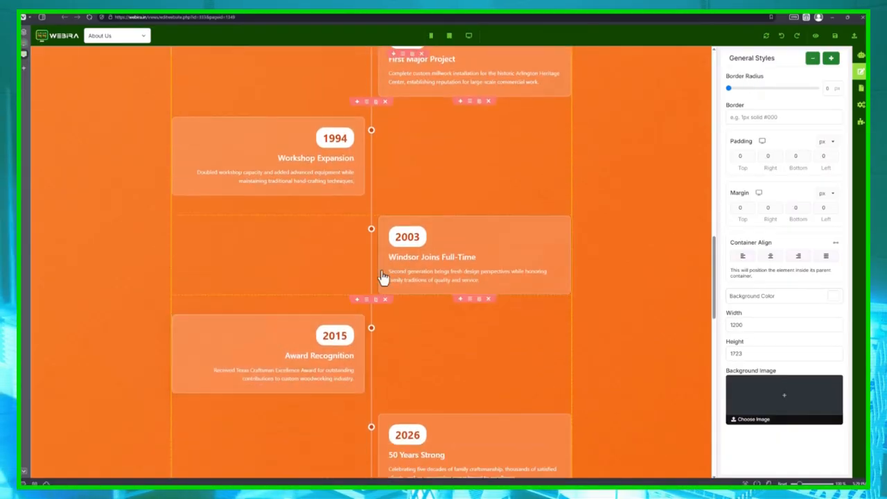
pyautogui.doubleClick(405, 256)
pyautogui.click(413, 243)
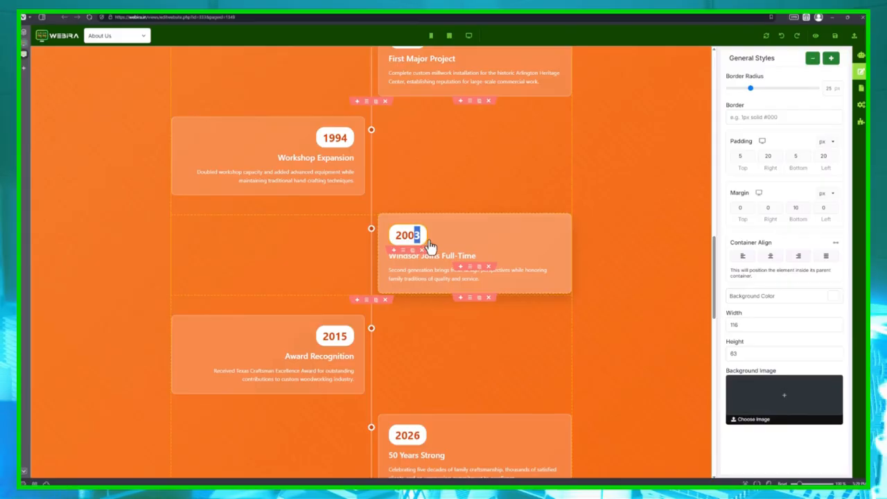
pyautogui.click(391, 269)
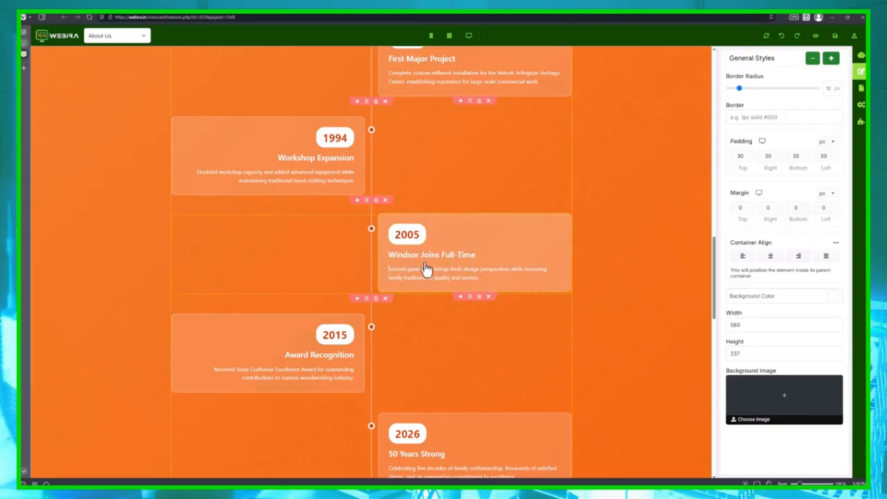
# Step: Check the edited timeline, and review the Master Craftsmen, Our Commitment to You and Experience the Wingo Difference sections of the About Us page
pyautogui.scroll(4, 368, 308)
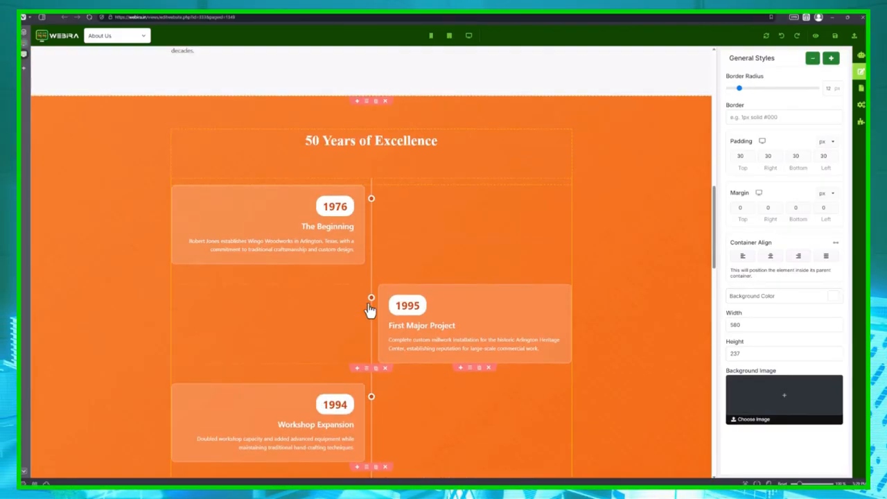
pyautogui.scroll(-2, 394, 305)
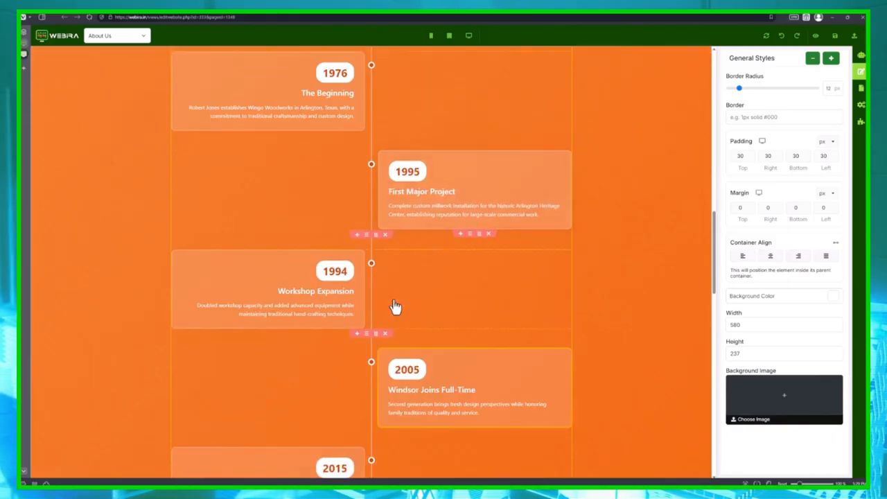
pyautogui.scroll(-6, 393, 307)
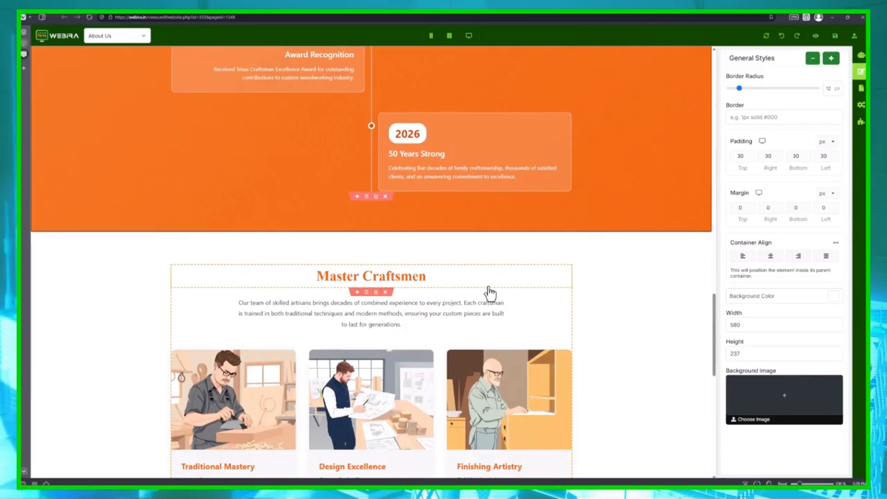
pyautogui.scroll(-2, 488, 291)
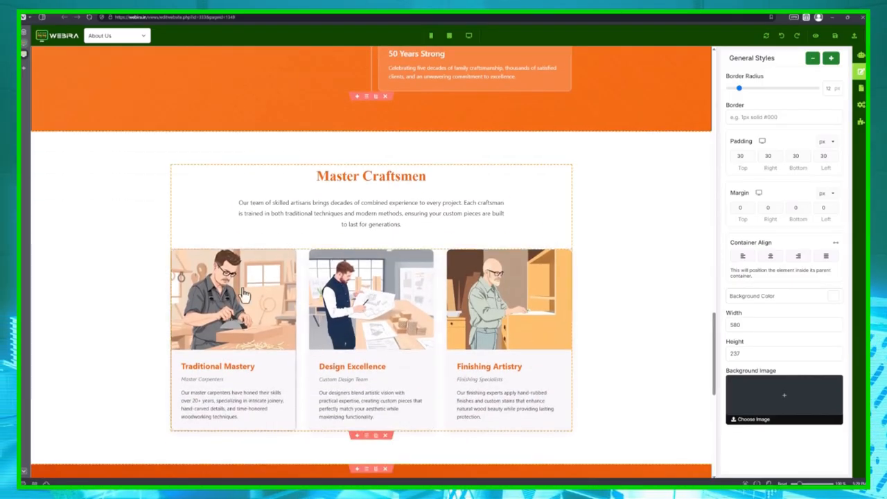
pyautogui.scroll(-2, 238, 293)
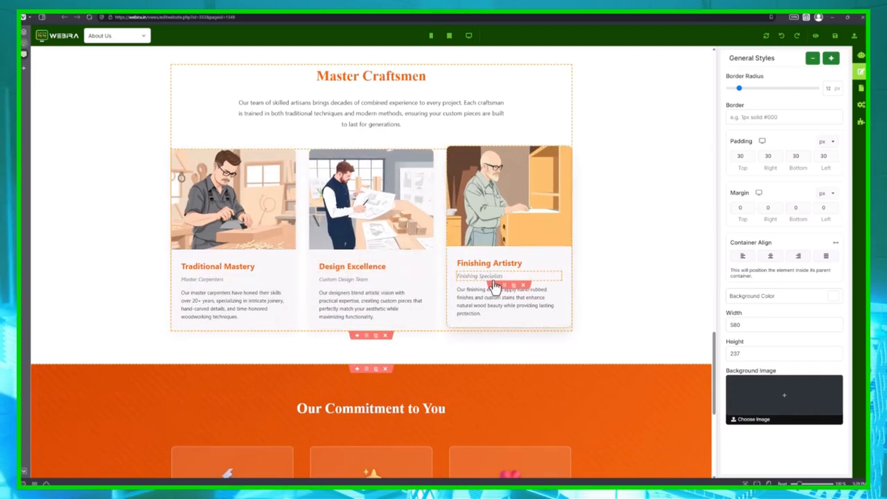
pyautogui.scroll(-5, 326, 340)
pyautogui.scroll(-2, 325, 344)
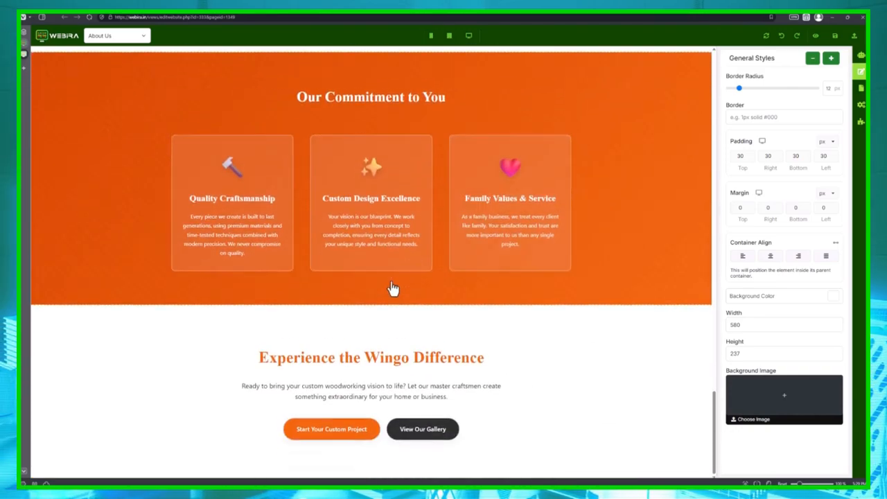
pyautogui.scroll(1, 604, 388)
pyautogui.scroll(-1, 612, 388)
pyautogui.middleClick(596, 378)
# Step: Open AI image editing for the Where It All Began photo and choose the Flux Kontext Pro model
pyautogui.scroll(5, 597, 376)
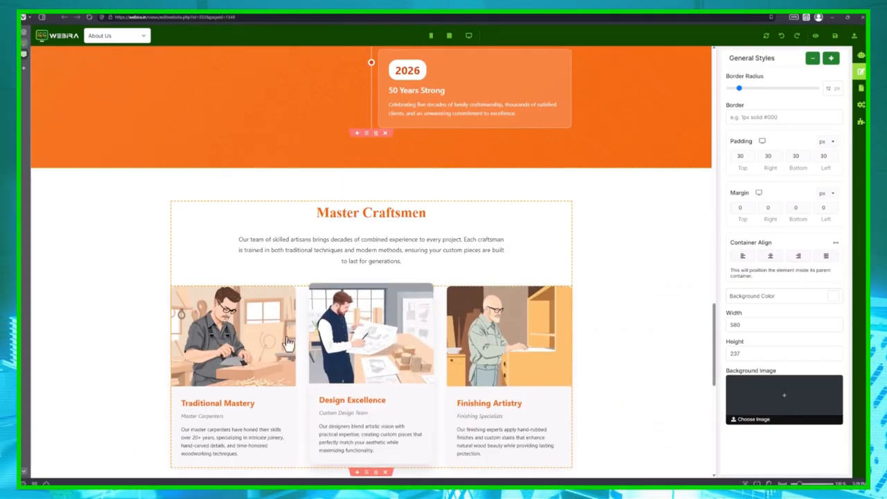
pyautogui.scroll(10, 592, 277)
pyautogui.scroll(-2, 409, 315)
pyautogui.scroll(-1, 409, 315)
pyautogui.scroll(2, 401, 316)
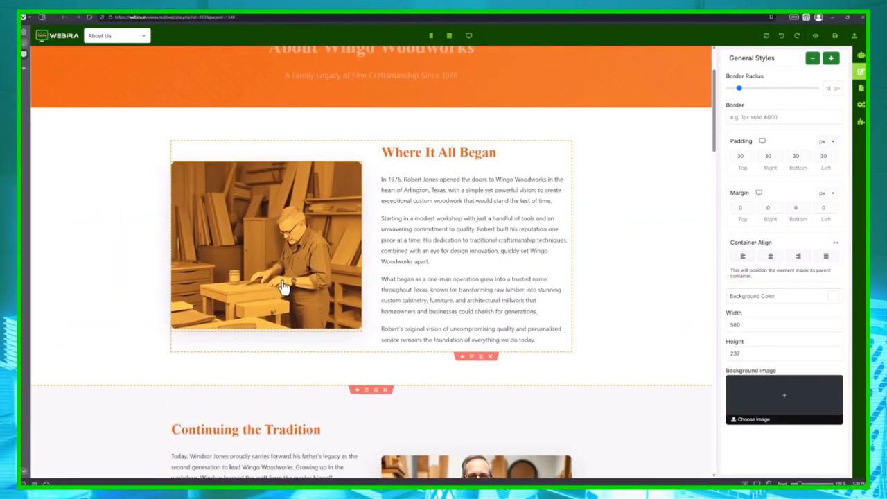
pyautogui.click(278, 213)
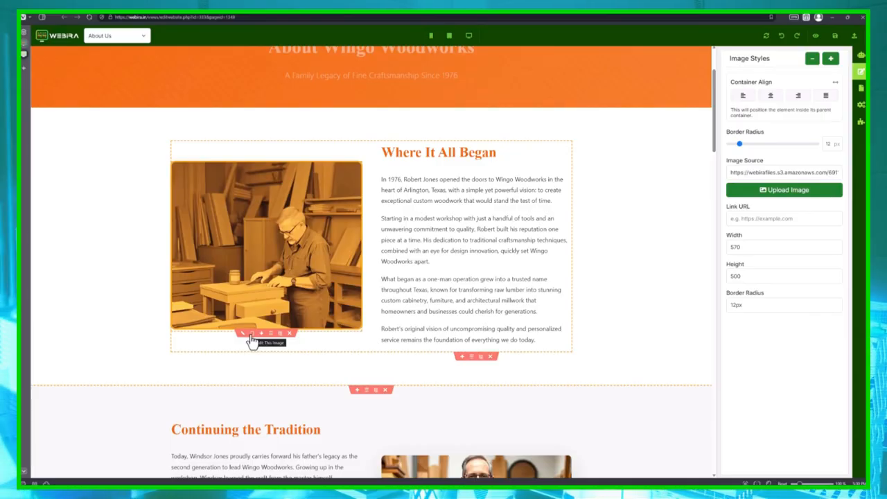
pyautogui.click(251, 335)
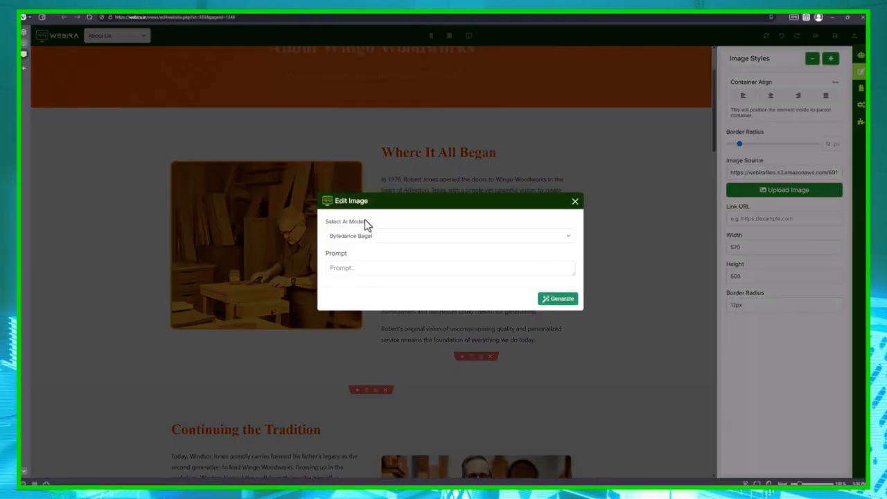
pyautogui.click(400, 236)
pyautogui.click(400, 234)
pyautogui.click(398, 237)
pyautogui.click(390, 258)
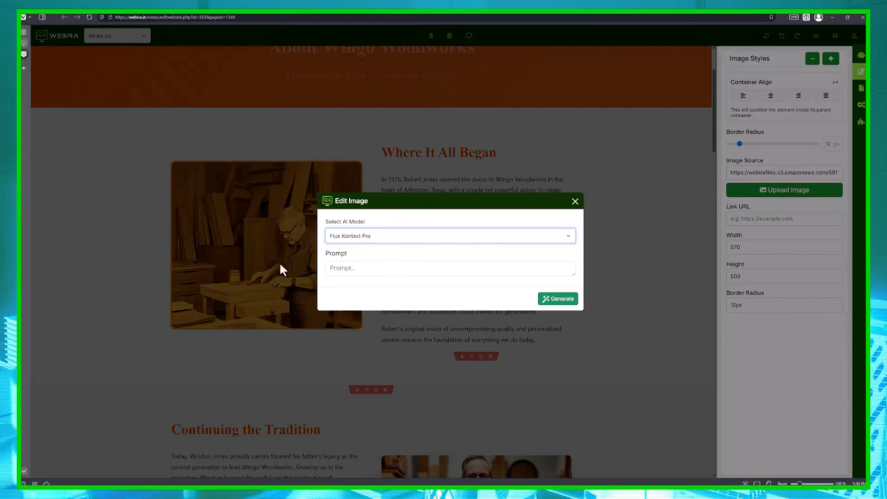
# Step: Generate an edited photo with the prompt "Make the person hold a pen. Also make him smile and look at the camera"
pyautogui.click(446, 266)
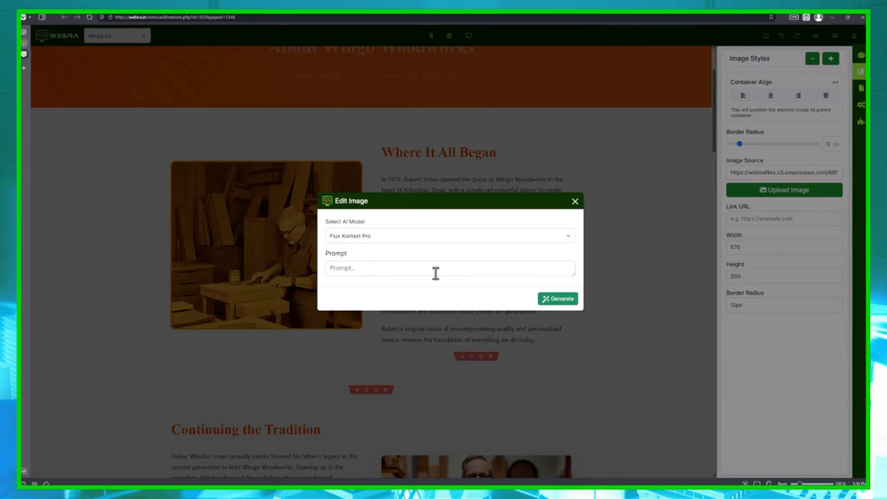
pyautogui.write('asdfsd')
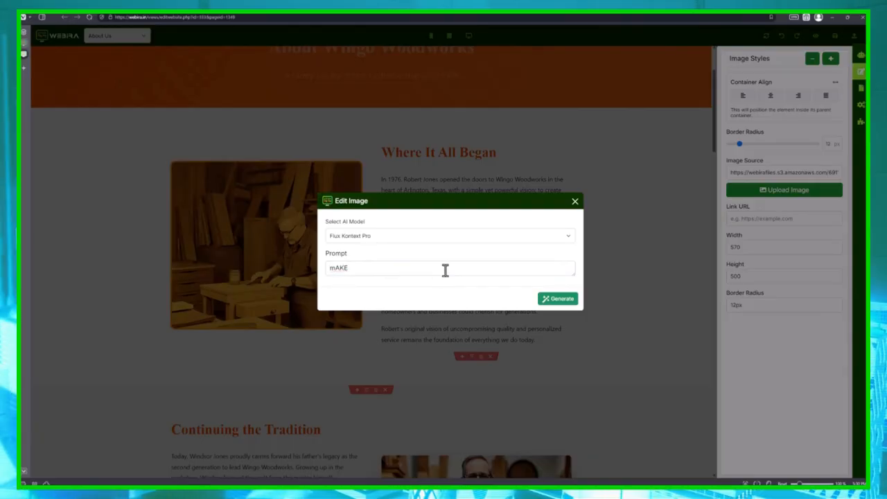
pyautogui.press('BackSpace')
pyautogui.press('BackSpace')
pyautogui.press('BackSpace')
pyautogui.press('BackSpace')
pyautogui.press('BackSpace')
pyautogui.press('BackSpace')
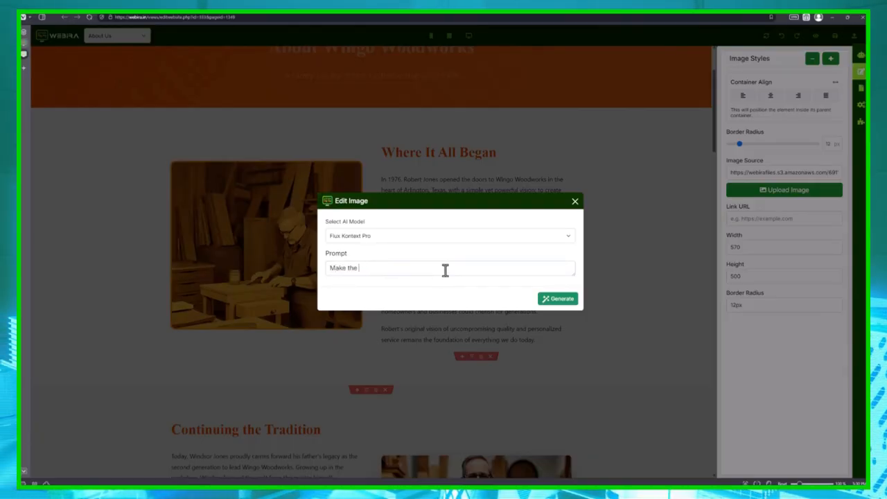
pyautogui.write('Also make him smil')
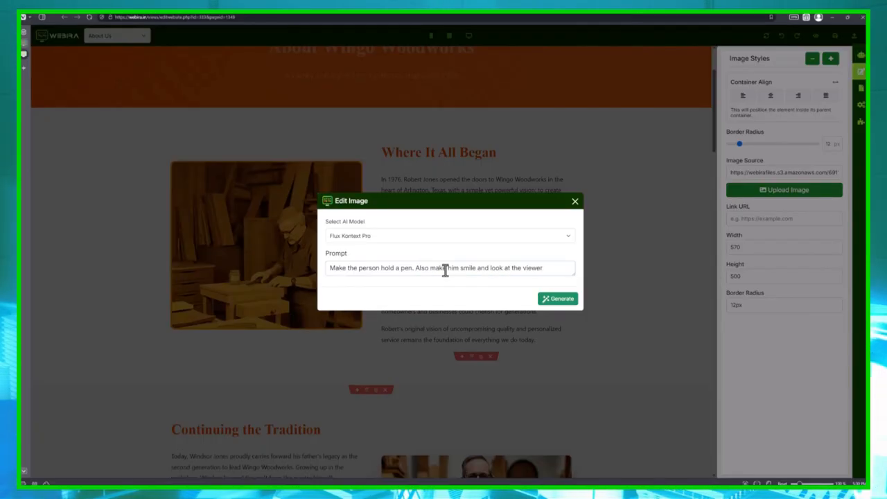
pyautogui.write('e and look at the camera')
pyautogui.press('BackSpace')
pyautogui.press('BackSpace')
pyautogui.write('amera.')
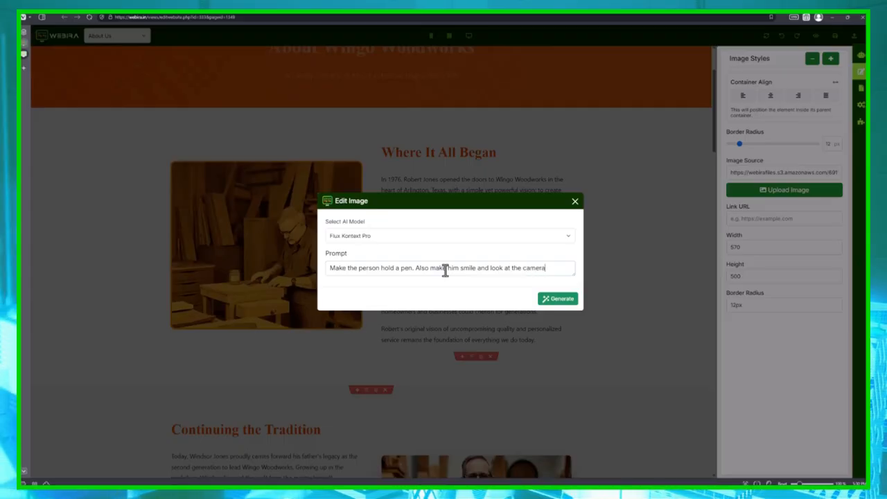
pyautogui.click(572, 298)
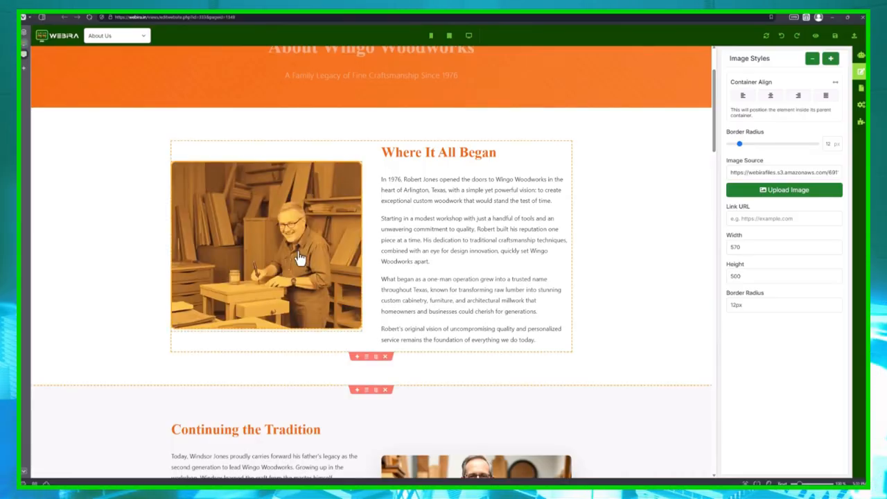
# Step: Start creating a new AI image for the Where It All Began photo with the Ideogram model
pyautogui.click(246, 339)
pyautogui.click(402, 237)
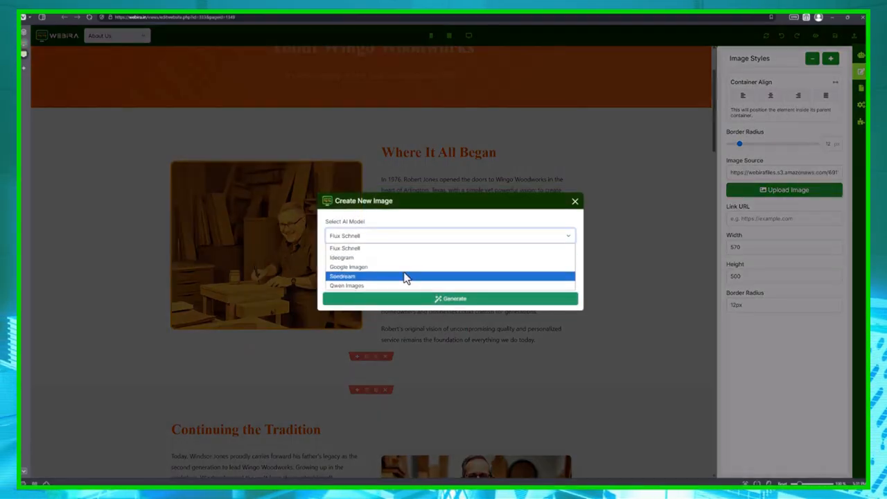
pyautogui.click(403, 257)
pyautogui.click(400, 237)
pyautogui.click(388, 258)
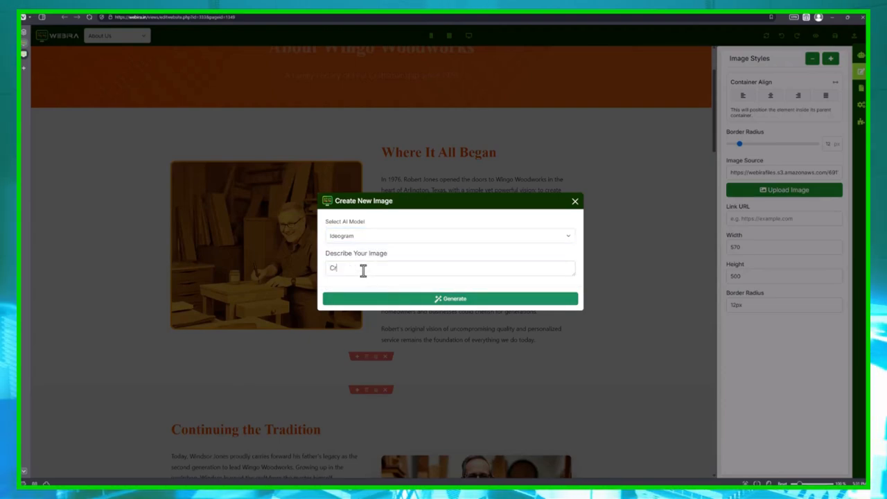
# Step: Generate the replacement image with the prompt "Create a realistic of a 65 year old man in his carpentry workshop. He's making a fine oak table."
pyautogui.click(363, 271)
pyautogui.write('Create a photo')
pyautogui.press('BackSpace')
pyautogui.press('BackSpace')
pyautogui.press('BackSpace')
pyautogui.press('BackSpace')
pyautogui.press('BackSpace')
pyautogui.write('realistic of a')
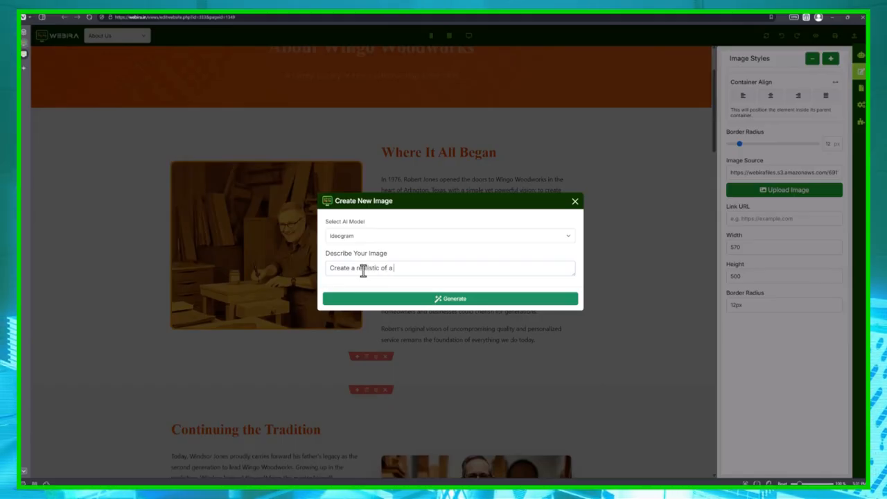
pyautogui.write(' 65 year old man in his ')
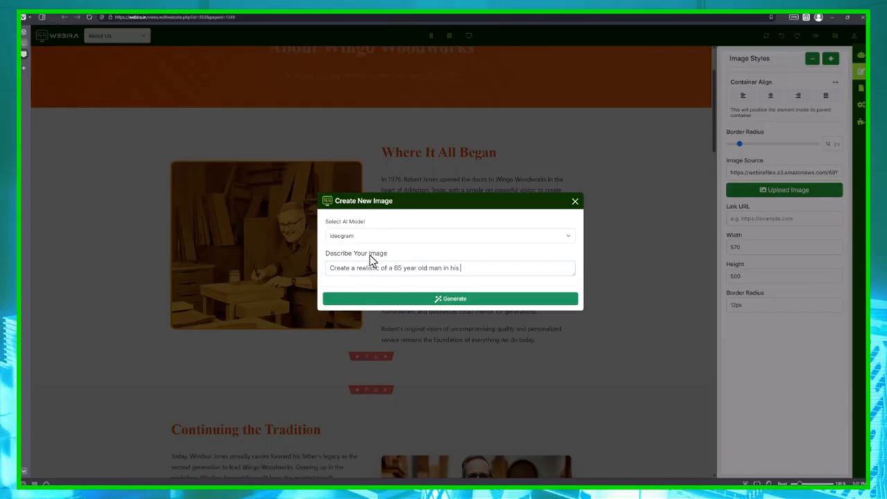
pyautogui.write('carpentry')
pyautogui.write('work')
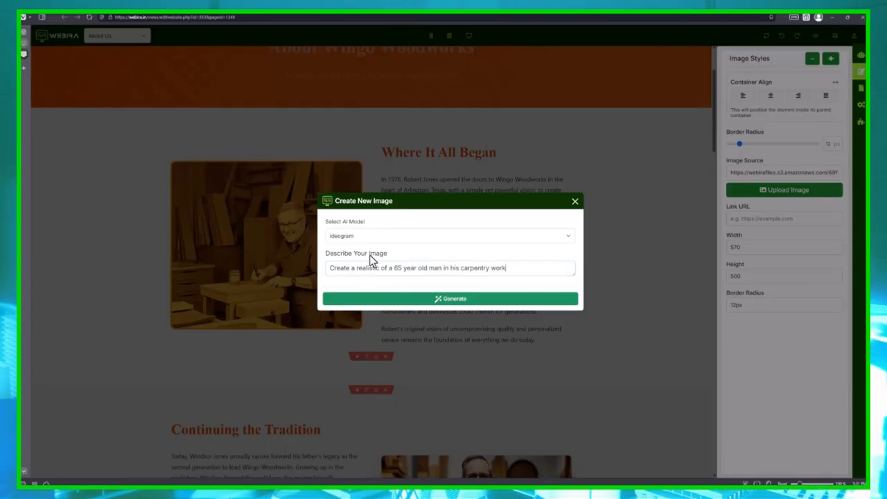
pyautogui.write("shop. He's making ")
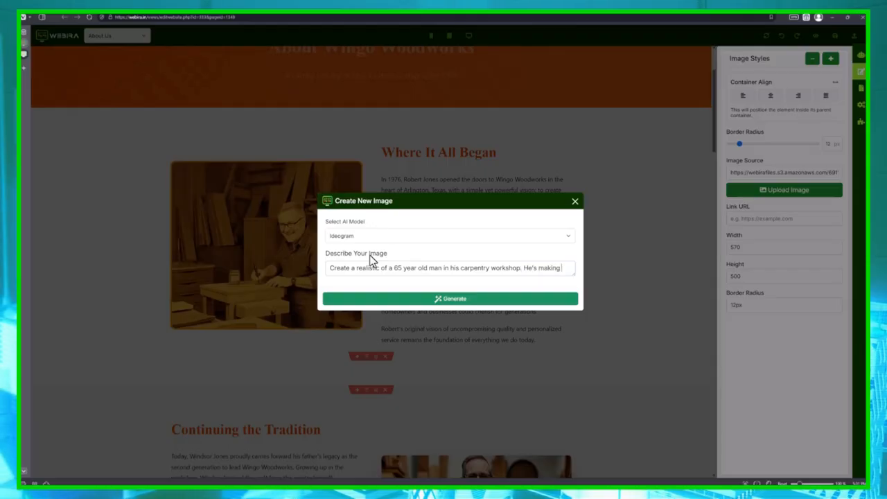
pyautogui.write('a fine sea')
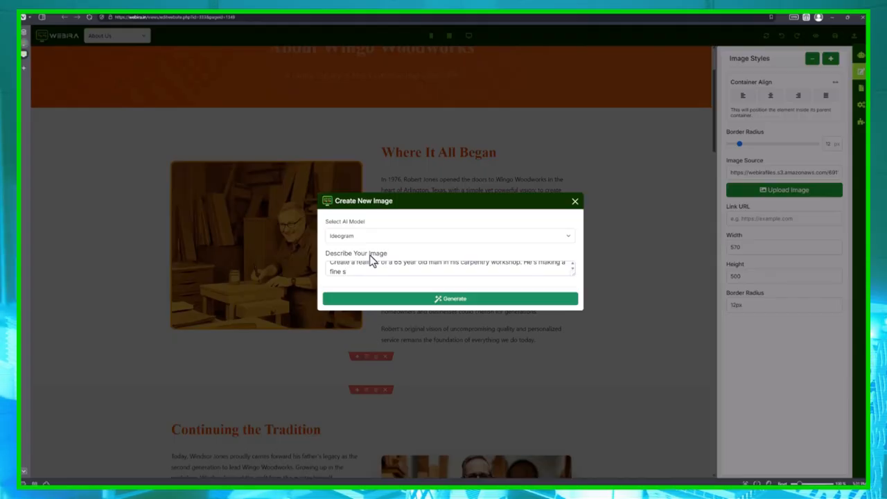
pyautogui.press('BackSpace')
pyautogui.write('oak table.')
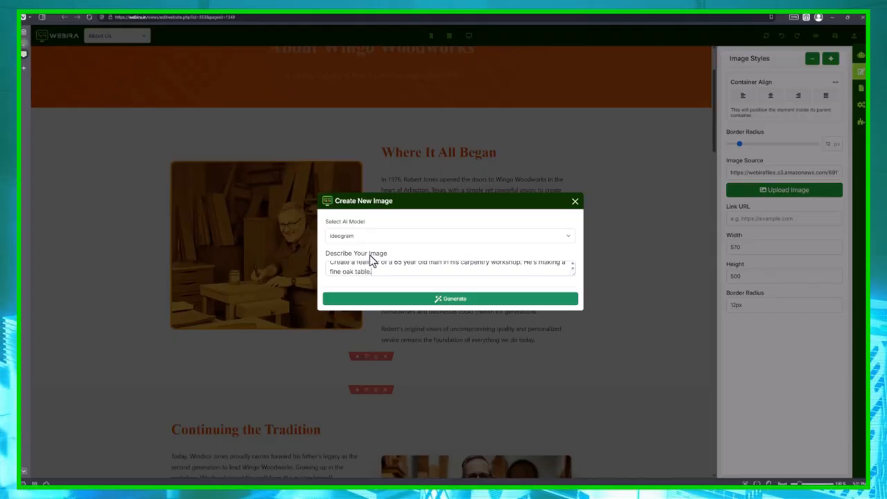
pyautogui.click(478, 301)
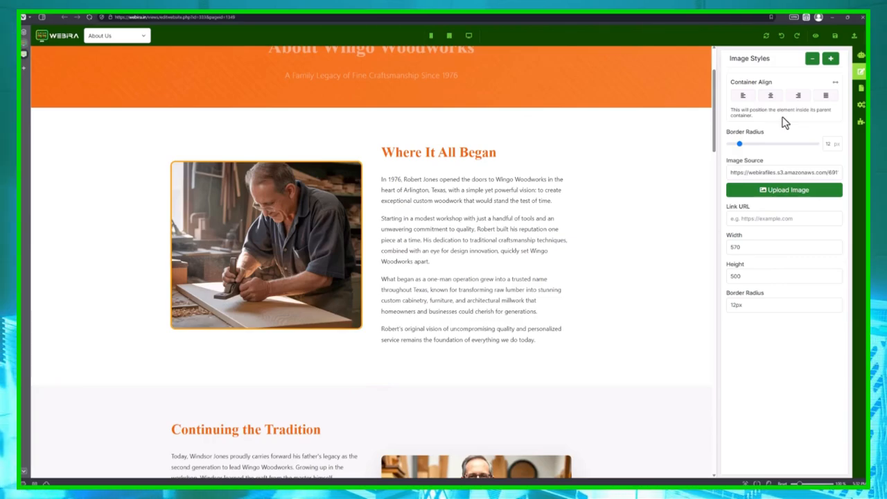
# Step: Select the Master Craftsmen section container on the About Us page and open the AI assistant for it
pyautogui.scroll(-15, 495, 237)
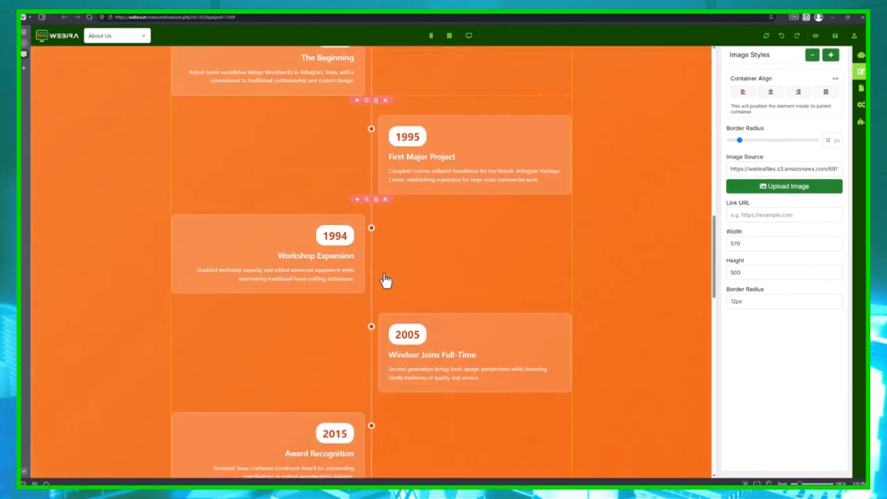
pyautogui.scroll(-3, 275, 279)
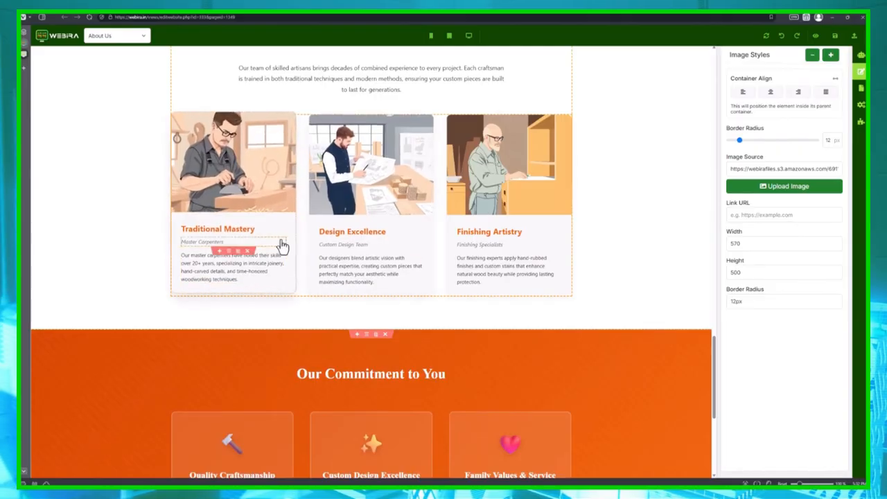
pyautogui.scroll(2, 404, 322)
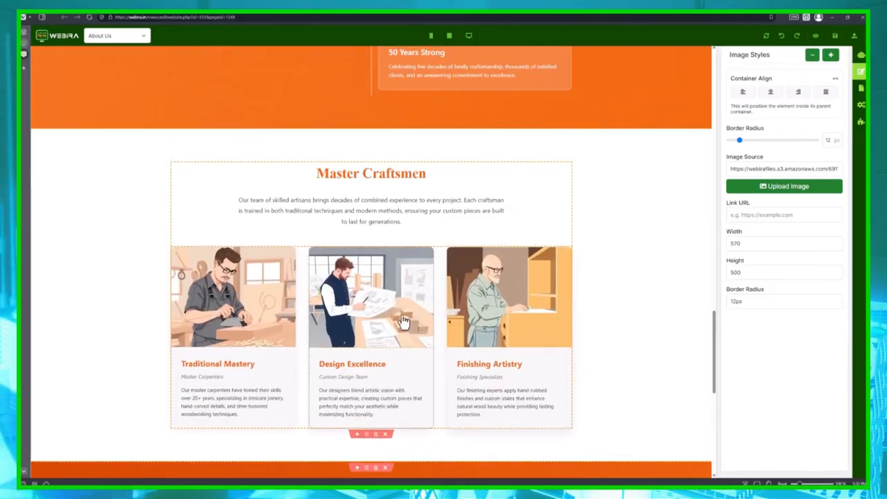
pyautogui.click(569, 219)
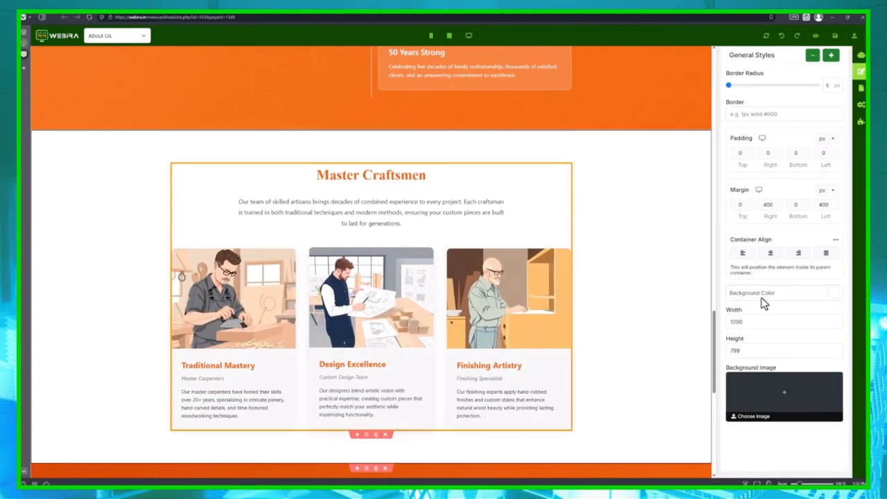
pyautogui.click(860, 55)
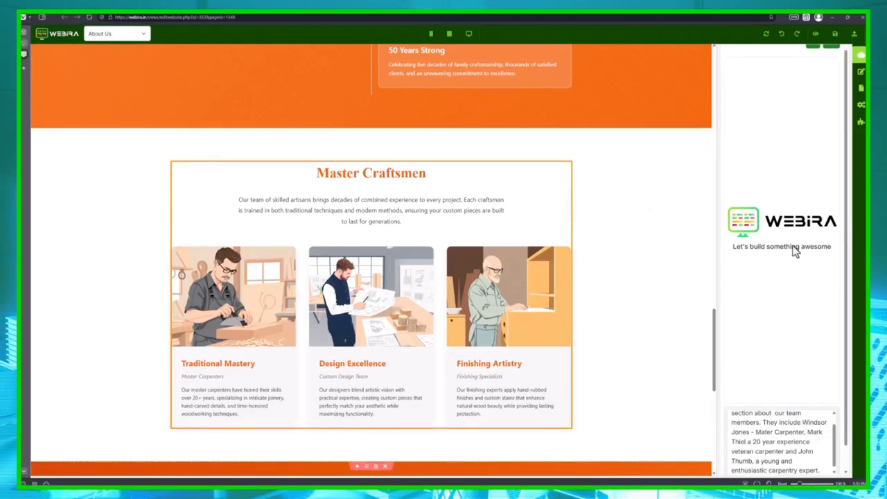
# Step: Ask Claude to turn the section into one about the named team members: a master carpenter, a 20-year veteran carpenter and a young, enthusiastic carpentry expert
pyautogui.scroll(1, 346, 222)
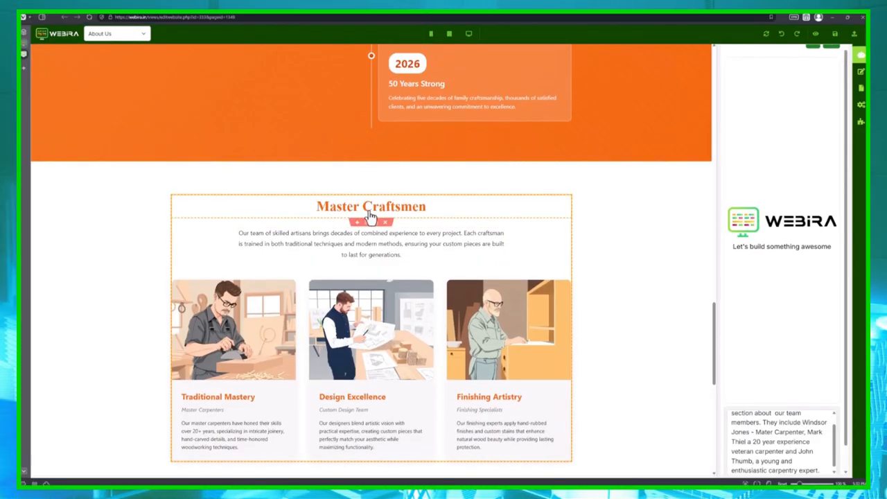
pyautogui.scroll(-1, 828, 438)
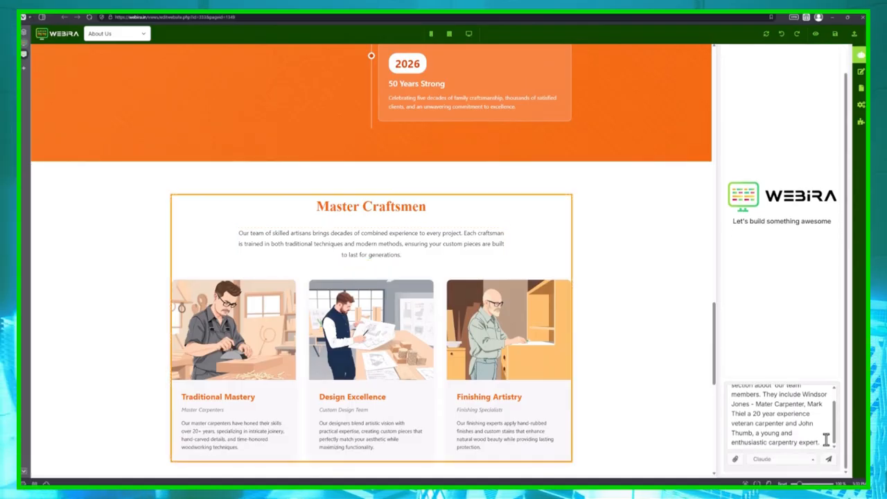
pyautogui.moveTo(835, 442); pyautogui.dragTo(836, 415)
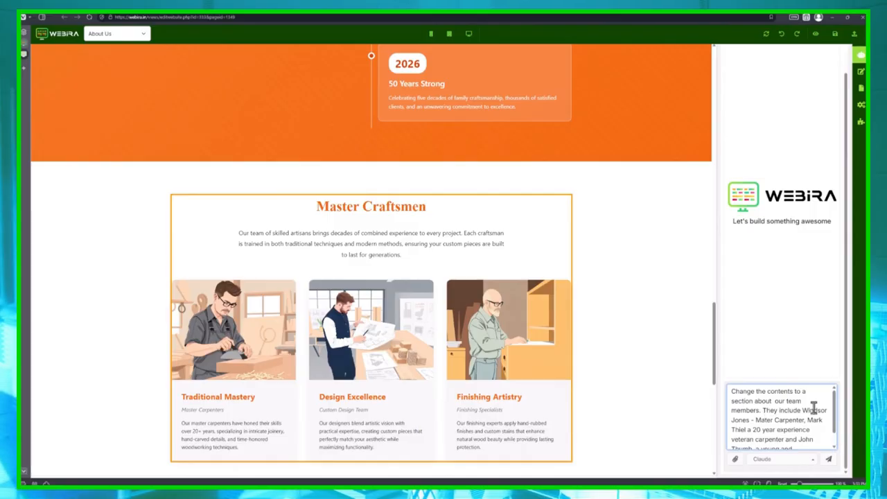
pyautogui.moveTo(836, 417); pyautogui.dragTo(833, 435)
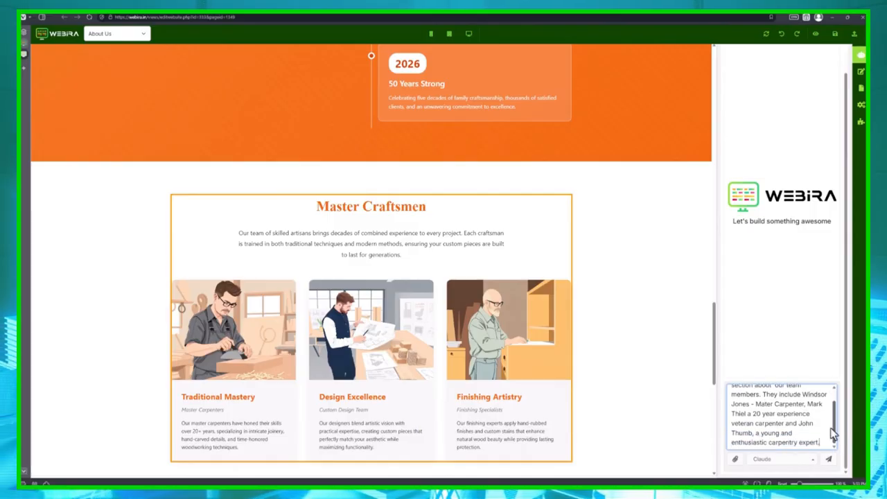
pyautogui.click(801, 460)
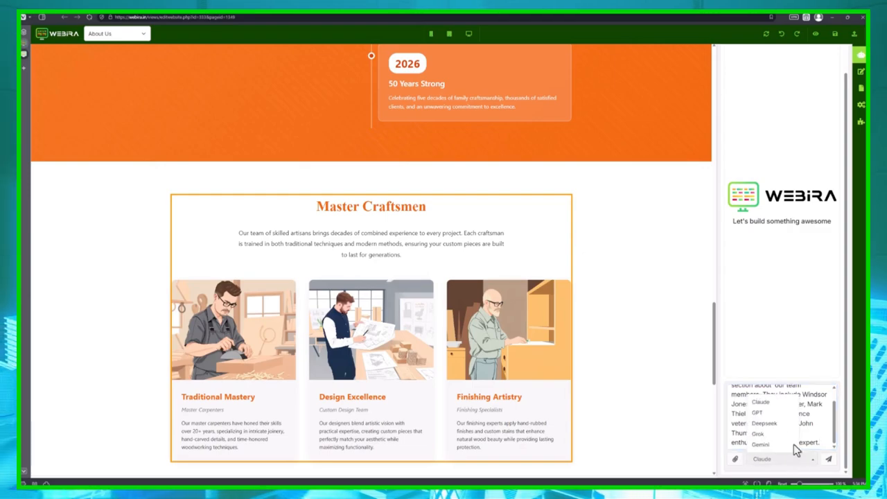
pyautogui.click(799, 403)
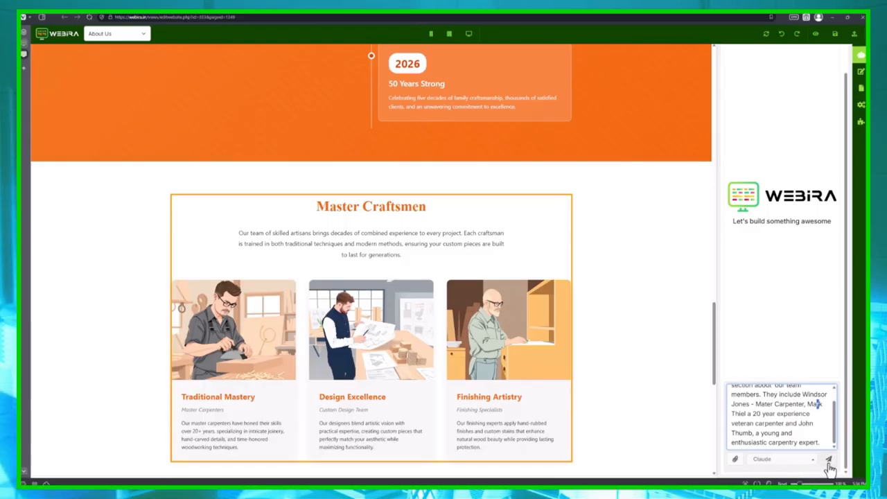
pyautogui.click(827, 461)
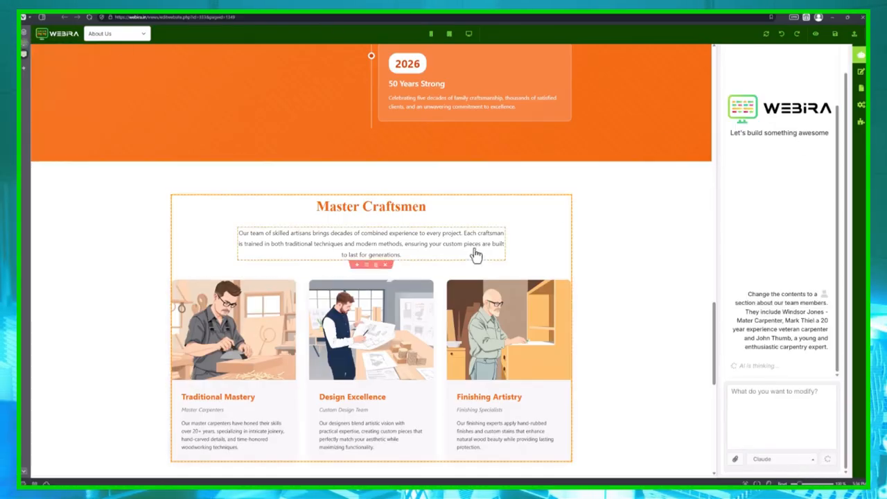
# Step: Review the rewritten Our Team Members section, checking that its intro paragraph and the master carpenter's description can be selected for editing
pyautogui.scroll(-1, 454, 229)
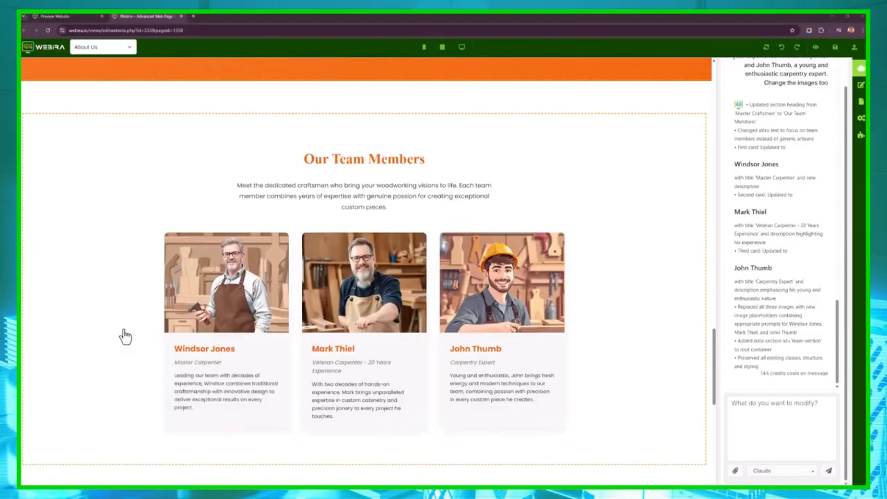
pyautogui.scroll(3, 390, 316)
pyautogui.scroll(-3, 390, 317)
pyautogui.click(371, 194)
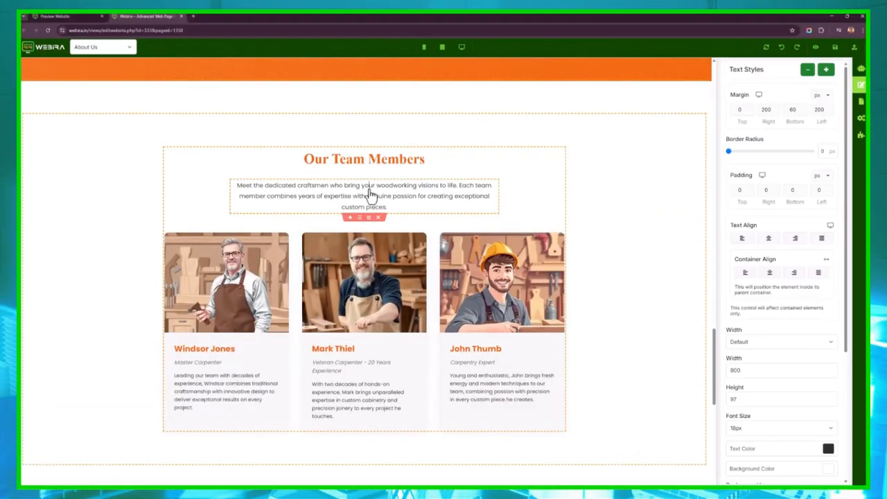
pyautogui.scroll(-2, 238, 323)
pyautogui.click(232, 322)
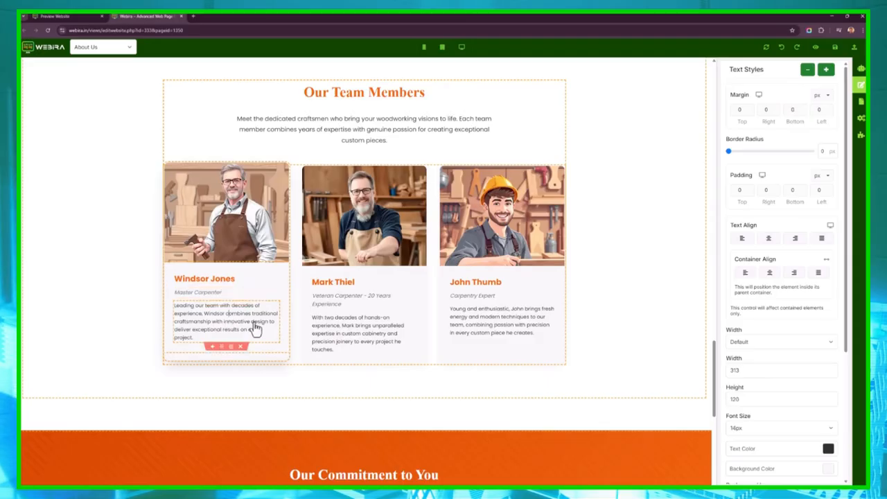
# Step: Select the carpentry expert's photo in the Our Team Members section and look over its image editing and upload options
pyautogui.click(514, 239)
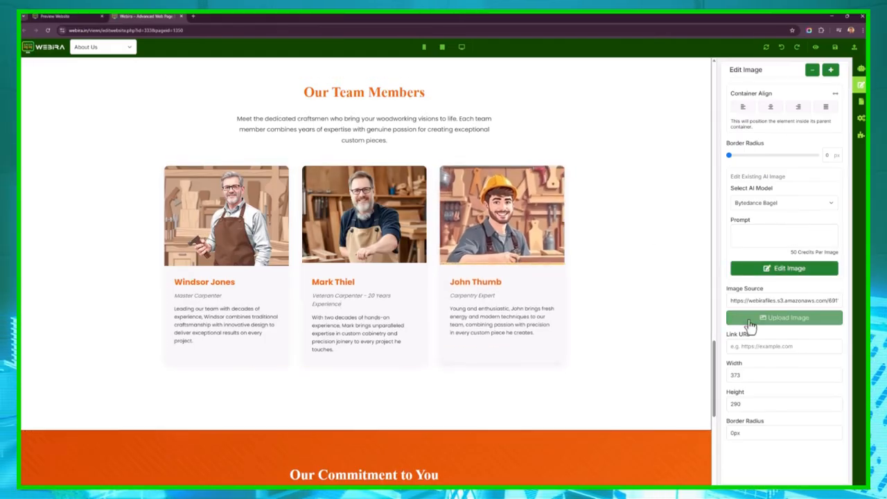
pyautogui.scroll(-5, 414, 327)
pyautogui.scroll(1, 321, 333)
# Step: Open the Custom Furniture page and examine its process steps and the Custom Cabinets & Storage Solutions section
pyautogui.click(115, 47)
pyautogui.click(117, 80)
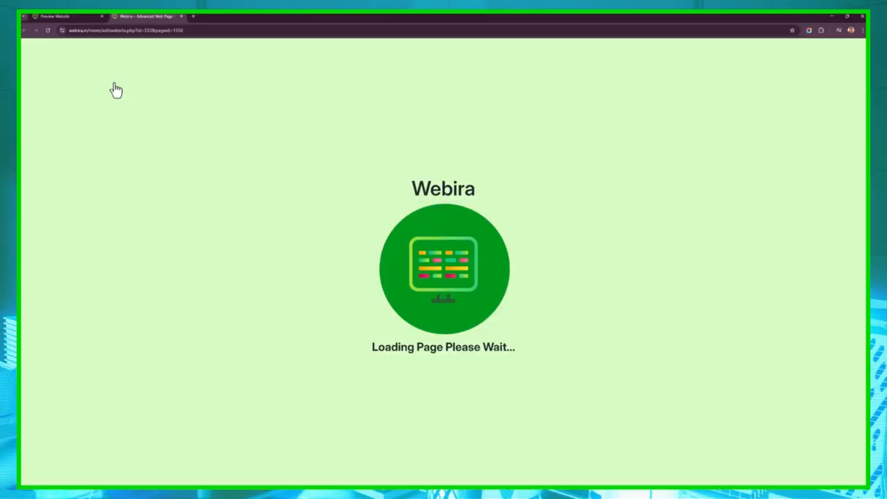
pyautogui.scroll(-2, 323, 261)
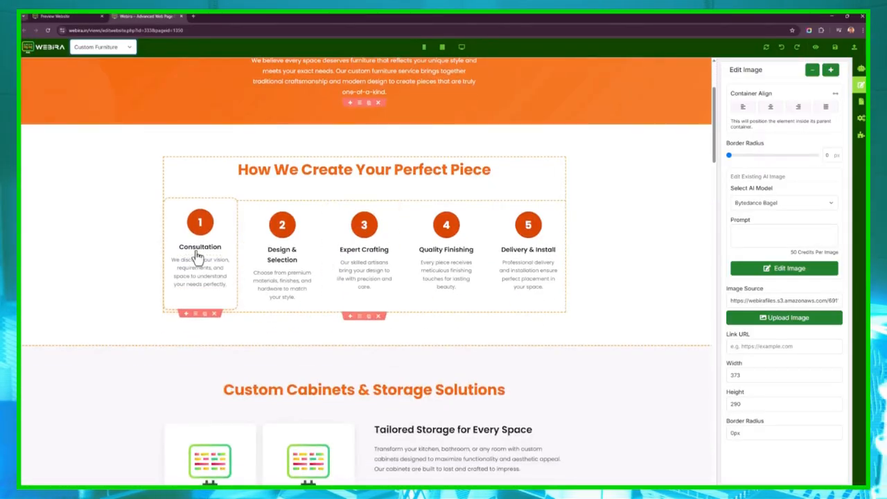
pyautogui.scroll(-1, 369, 262)
pyautogui.scroll(-1, 369, 262)
pyautogui.scroll(2, 358, 236)
pyautogui.scroll(-4, 398, 245)
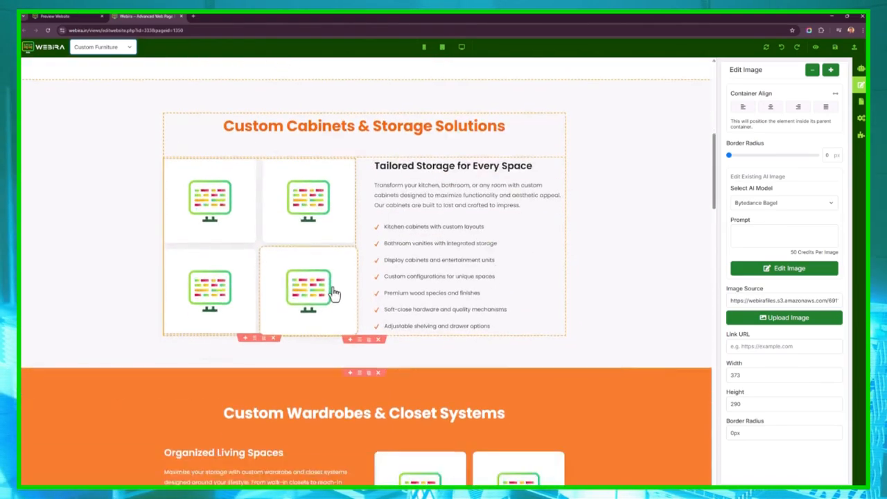
# Step: Review the rest of the Custom Furniture page, from the wardrobes and dining tables to the closing call to action
pyautogui.scroll(-8, 337, 297)
pyautogui.scroll(-9, 284, 277)
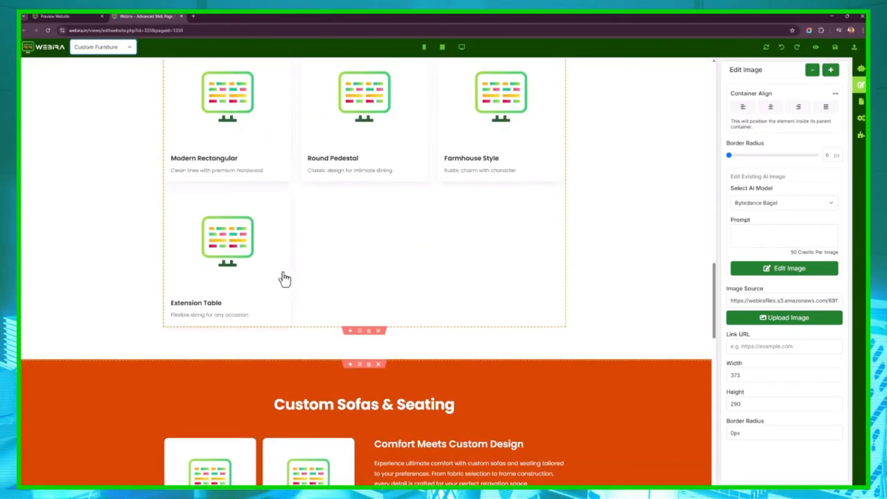
pyautogui.scroll(-3, 291, 242)
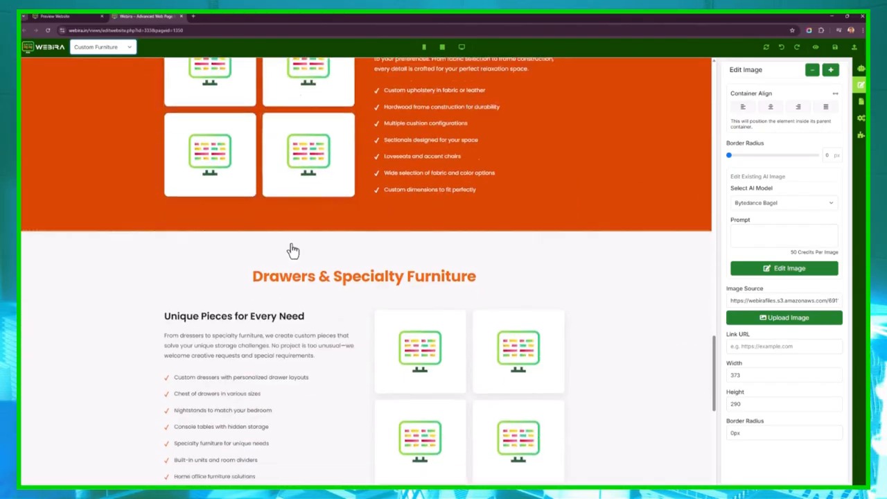
pyautogui.scroll(4, 324, 251)
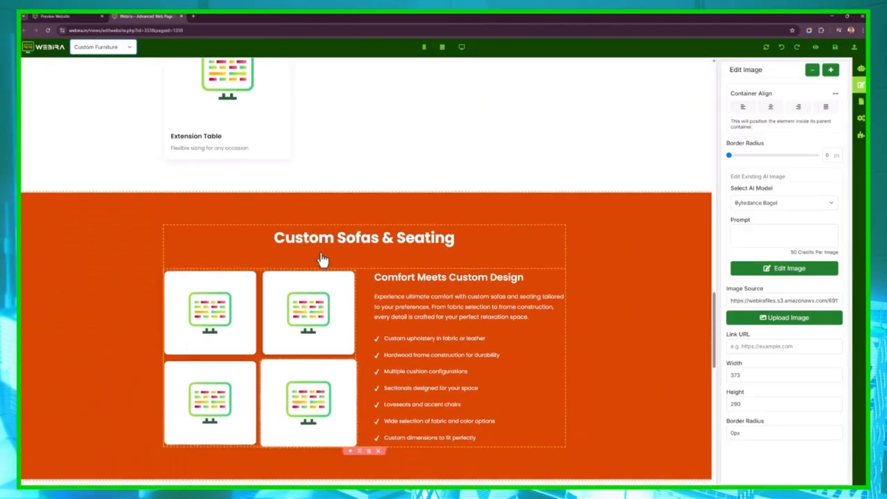
pyautogui.scroll(-5, 302, 263)
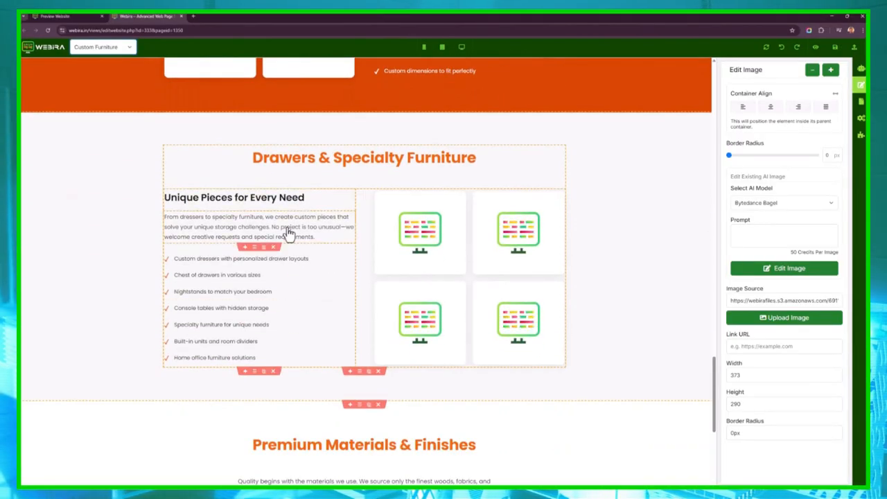
pyautogui.scroll(-4, 290, 234)
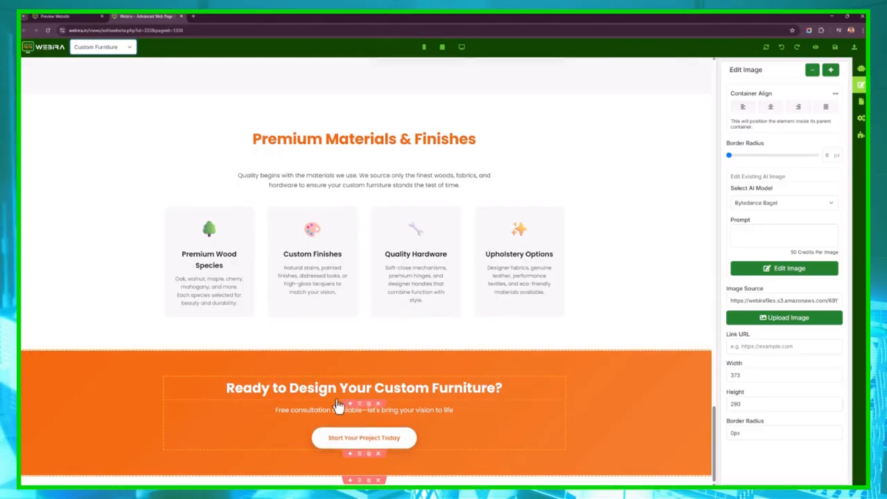
# Step: Select the Drawers & Specialty Furniture section container and go back to the Custom Cabinets & Storage Solutions images
pyautogui.scroll(5, 487, 418)
pyautogui.click(580, 350)
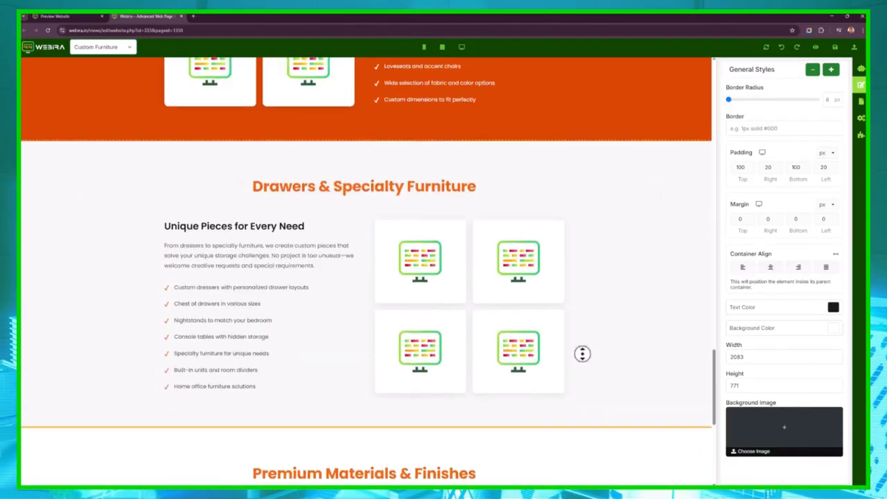
pyautogui.scroll(3, 582, 322)
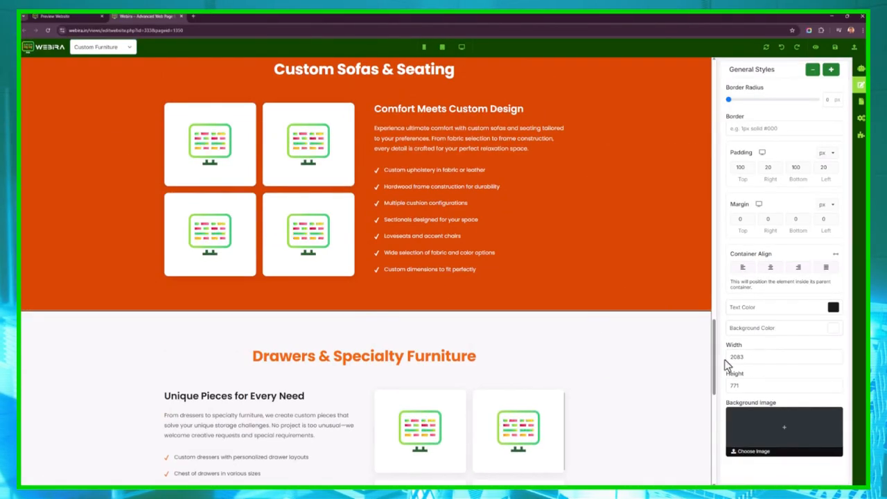
pyautogui.scroll(1, 716, 357)
pyautogui.moveTo(715, 357); pyautogui.dragTo(692, 180)
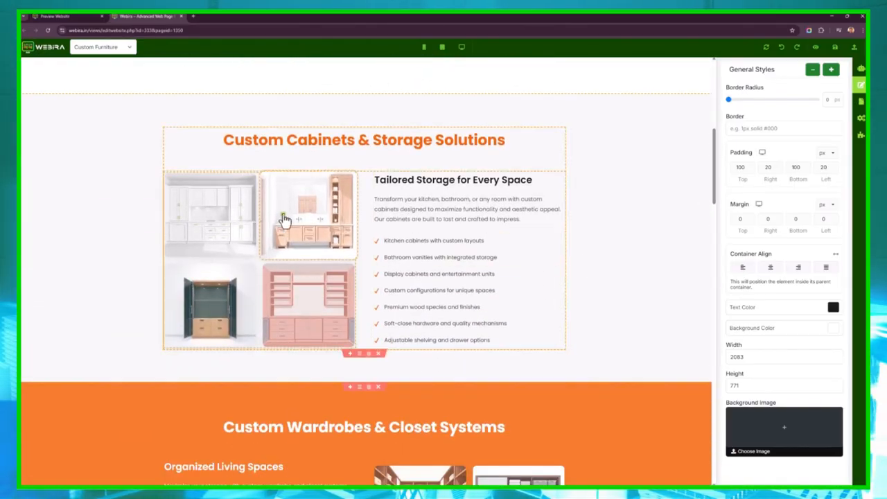
# Step: Check the generated images in the Custom Dining Tables section and the furniture sections below it
pyautogui.scroll(-5, 275, 225)
pyautogui.scroll(-3, 376, 265)
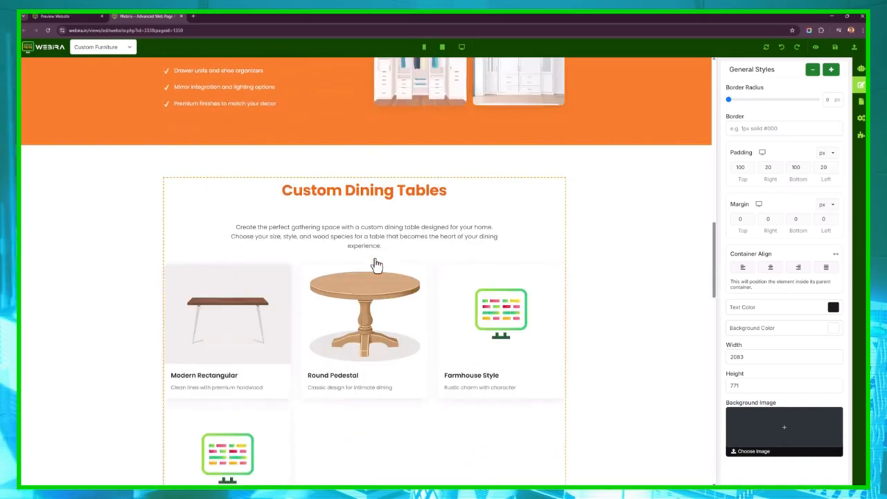
pyautogui.scroll(-3, 213, 340)
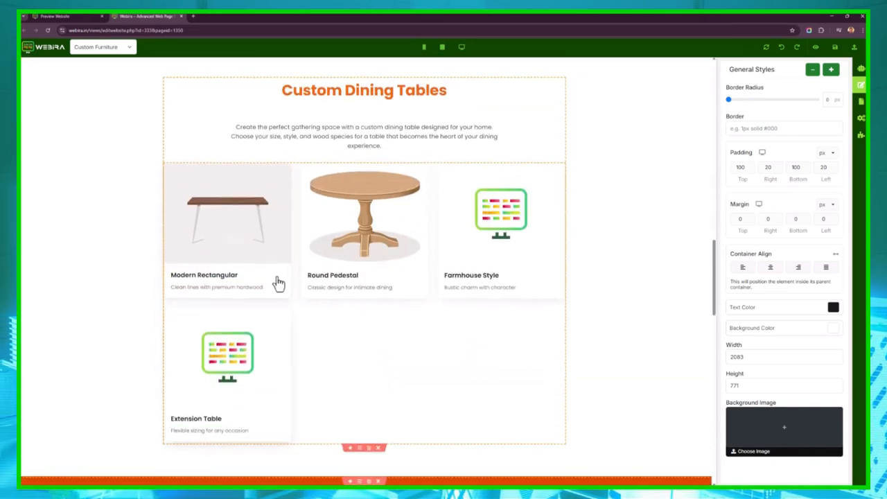
pyautogui.scroll(-3, 251, 263)
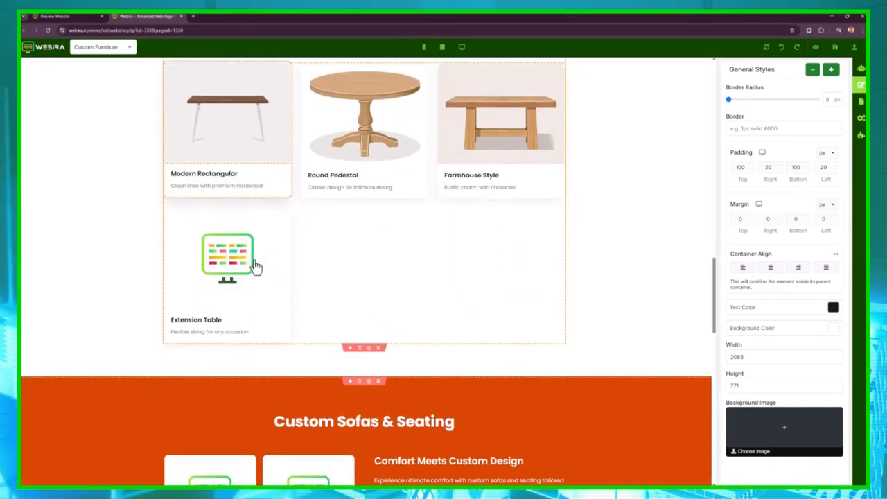
pyautogui.scroll(4, 255, 266)
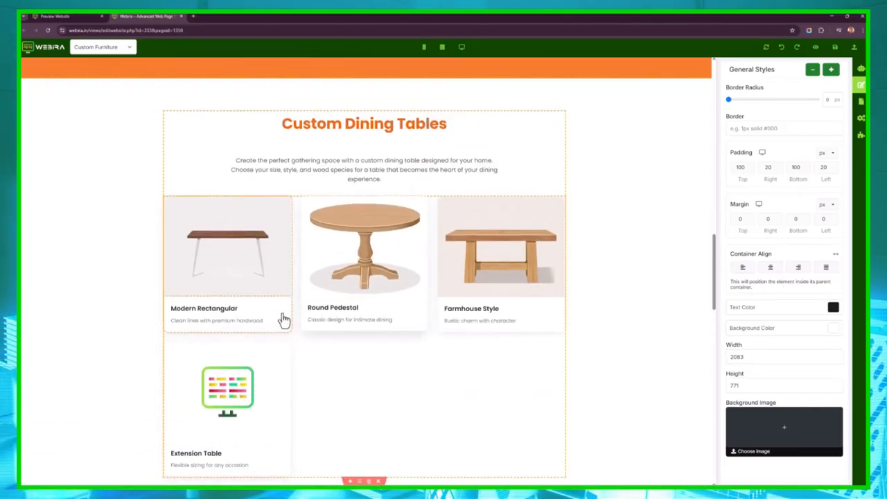
pyautogui.scroll(-10, 316, 297)
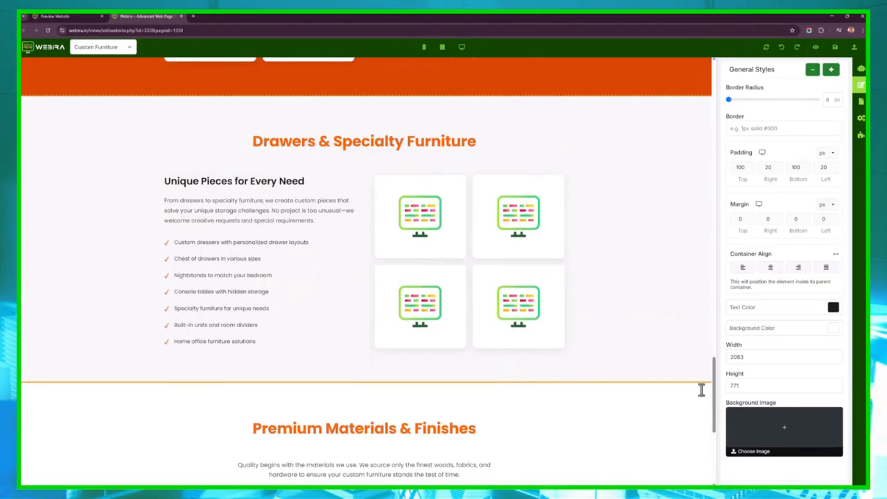
pyautogui.moveTo(718, 424); pyautogui.dragTo(700, 367)
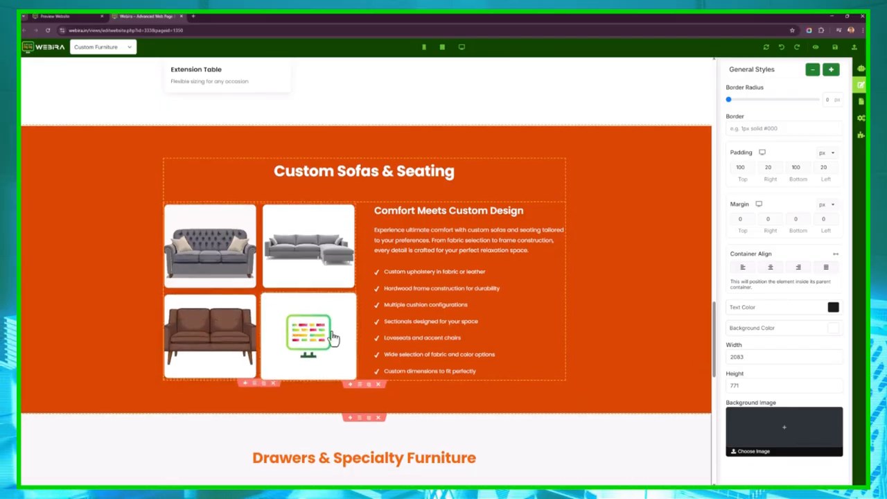
# Step: Compare the generated wardrobe, sofa and drawer images and read through the Premium Materials & Finishes section
pyautogui.scroll(-4, 346, 340)
pyautogui.scroll(10, 327, 331)
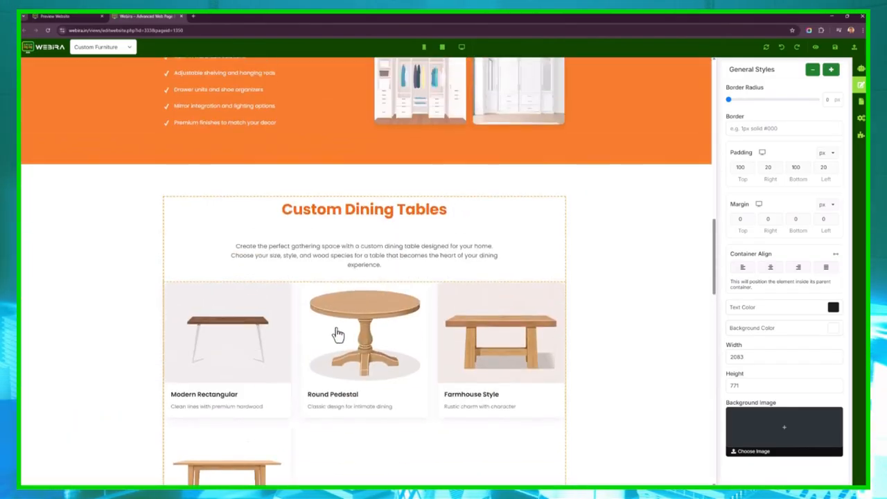
pyautogui.scroll(-1, 277, 338)
pyautogui.scroll(3, 202, 332)
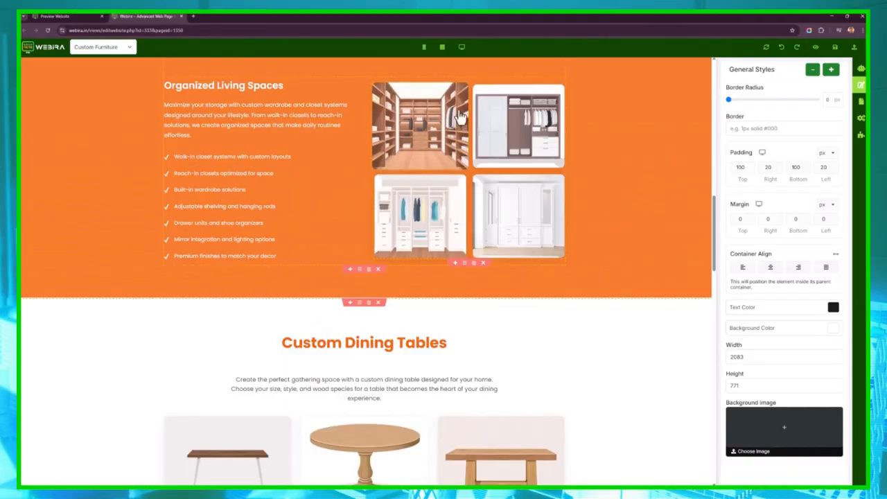
pyautogui.scroll(-10, 305, 299)
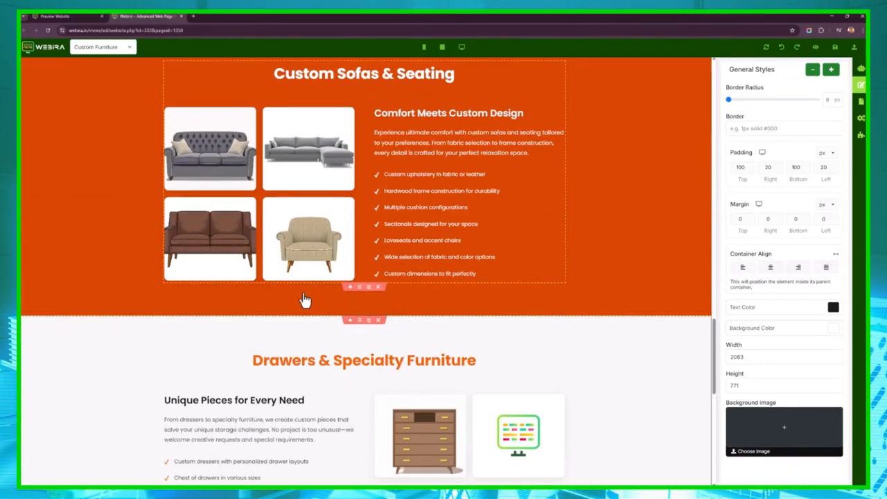
pyautogui.scroll(-3, 305, 299)
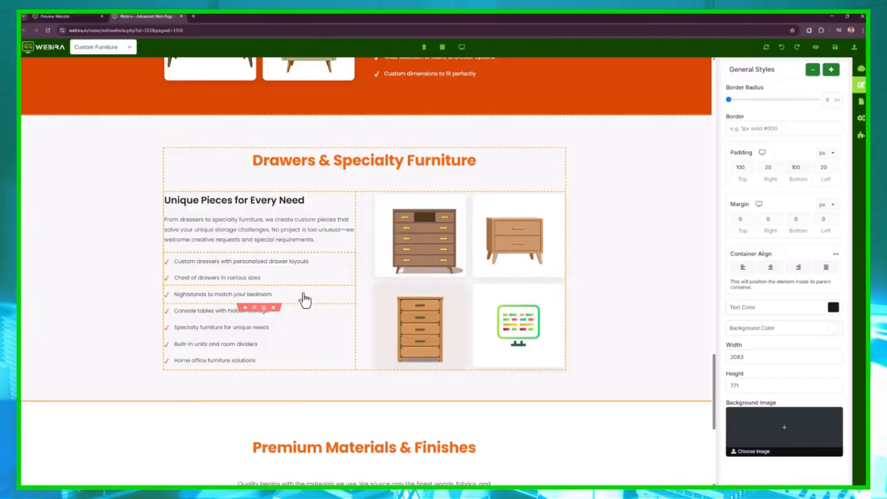
pyautogui.scroll(3, 305, 298)
pyautogui.scroll(-7, 300, 298)
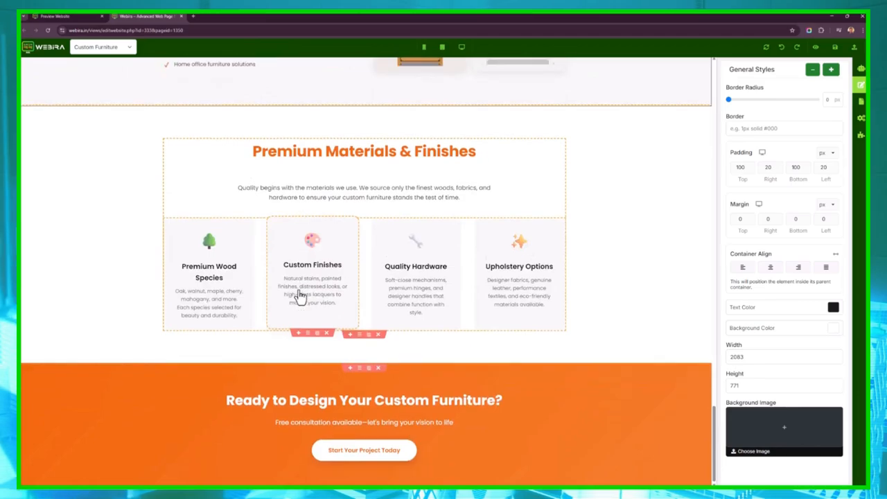
# Step: Preview the Custom Furniture page in the mobile and tablet layouts, checking how its sections and images stack
pyautogui.scroll(3, 360, 284)
pyautogui.scroll(15, 643, 281)
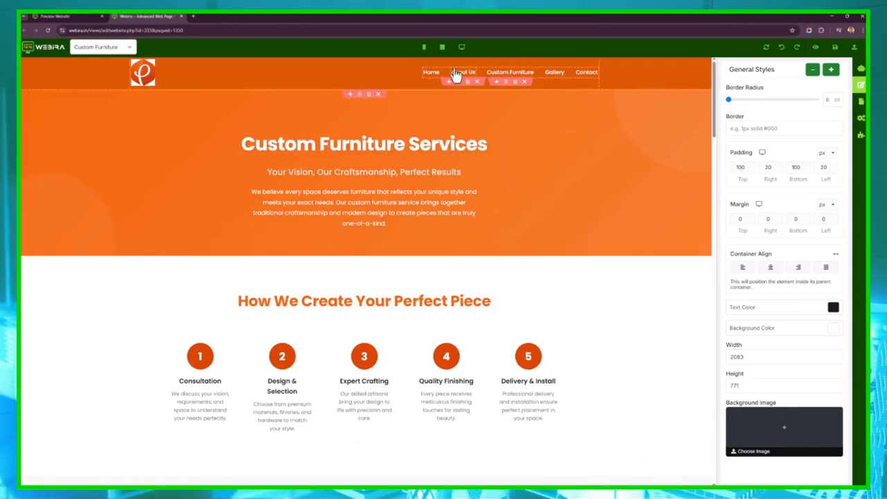
pyautogui.click(424, 47)
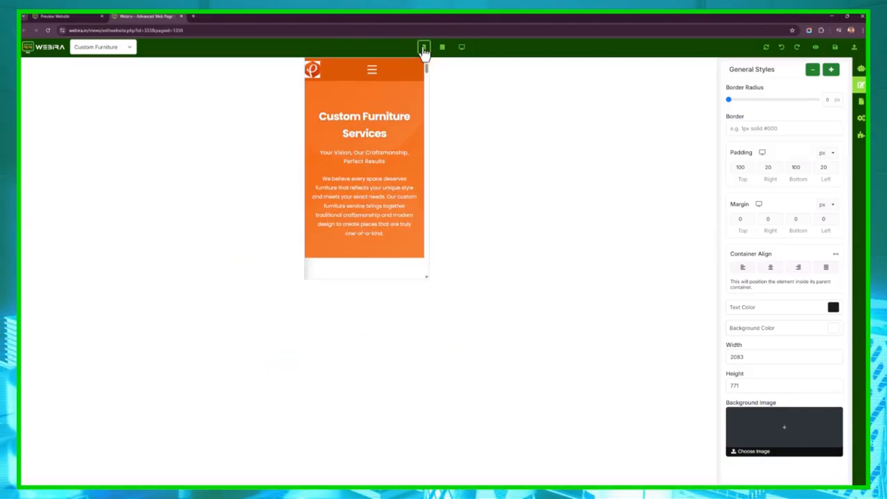
pyautogui.scroll(-10, 346, 176)
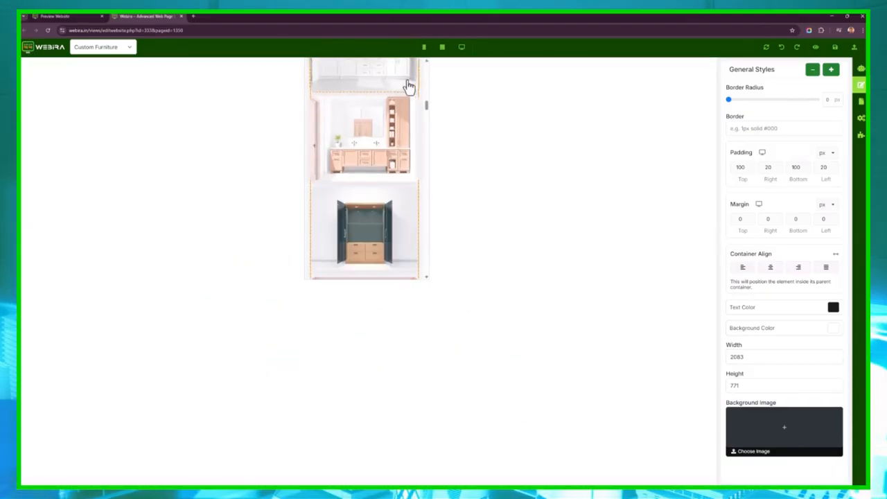
pyautogui.click(443, 48)
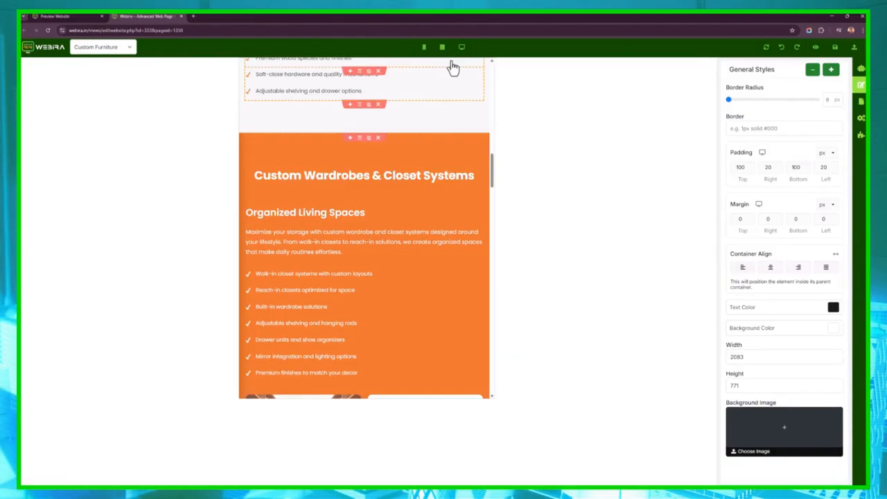
pyautogui.click(461, 47)
pyautogui.click(442, 48)
pyautogui.scroll(5, 432, 280)
pyautogui.scroll(-5, 431, 277)
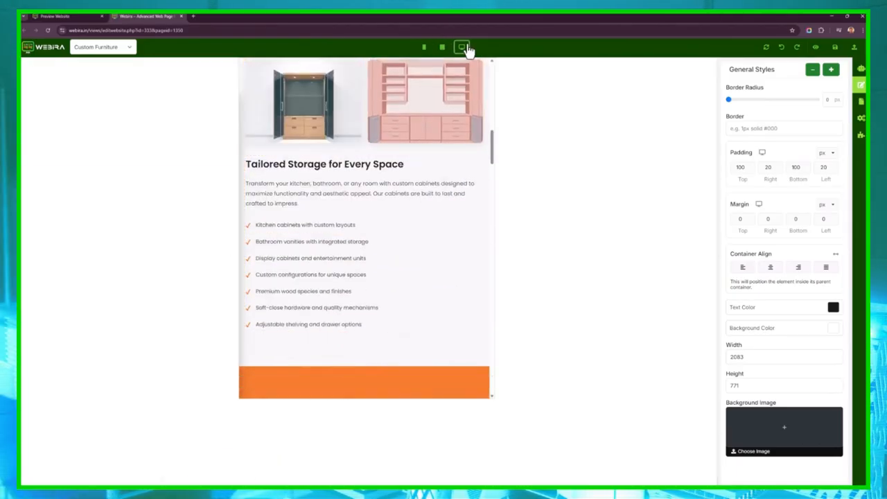
# Step: Return the Custom Furniture page to the desktop layout and save it
pyautogui.click(461, 48)
pyautogui.scroll(2, 454, 240)
pyautogui.scroll(3, 454, 240)
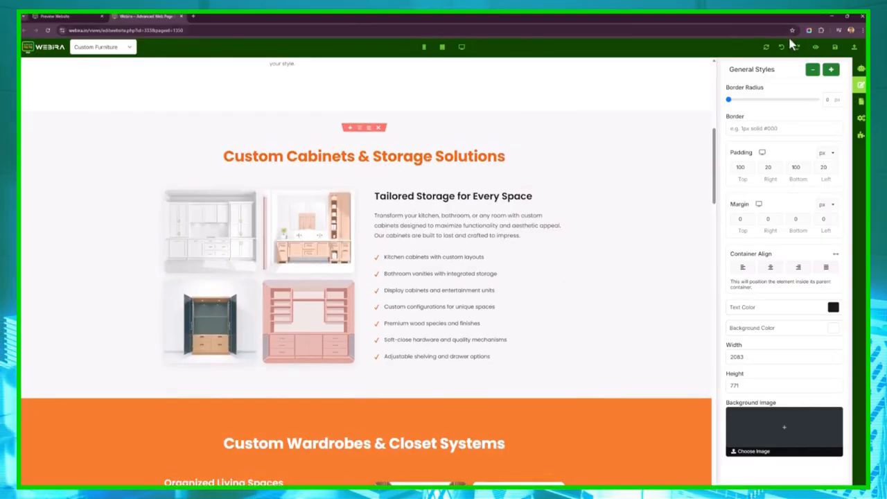
pyautogui.click(836, 48)
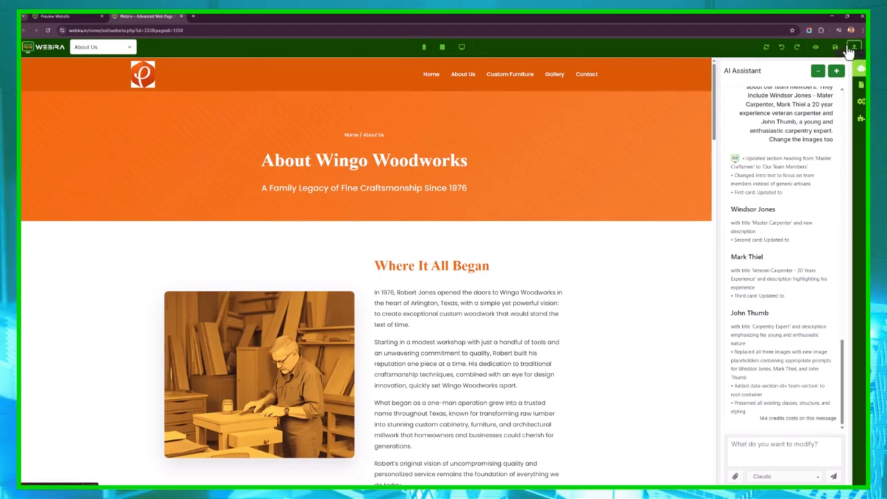
# Step: Open the website's SEO settings and examine the meta title, meta description, keywords and favicon options
pyautogui.click(862, 103)
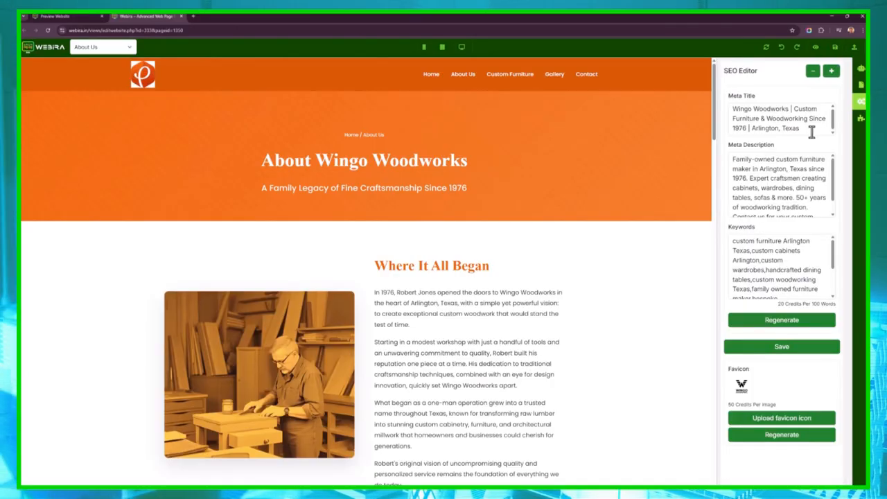
pyautogui.scroll(-3, 752, 185)
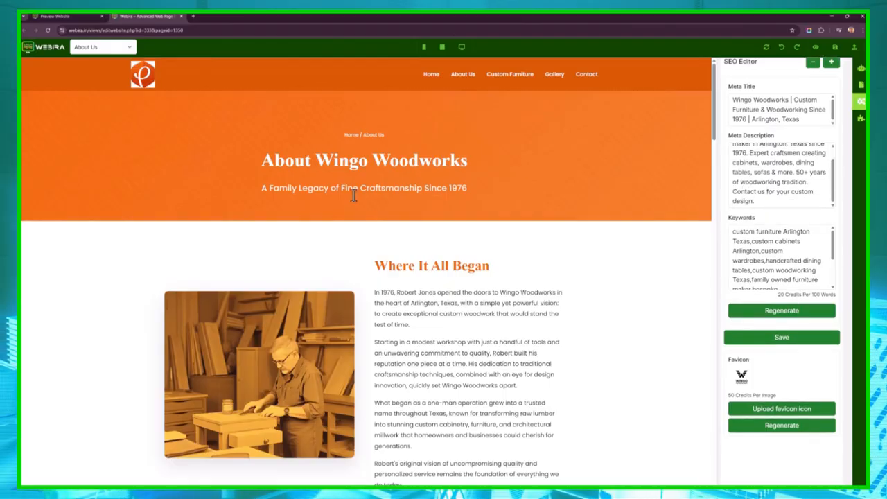
pyautogui.click(773, 234)
pyautogui.scroll(-2, 718, 271)
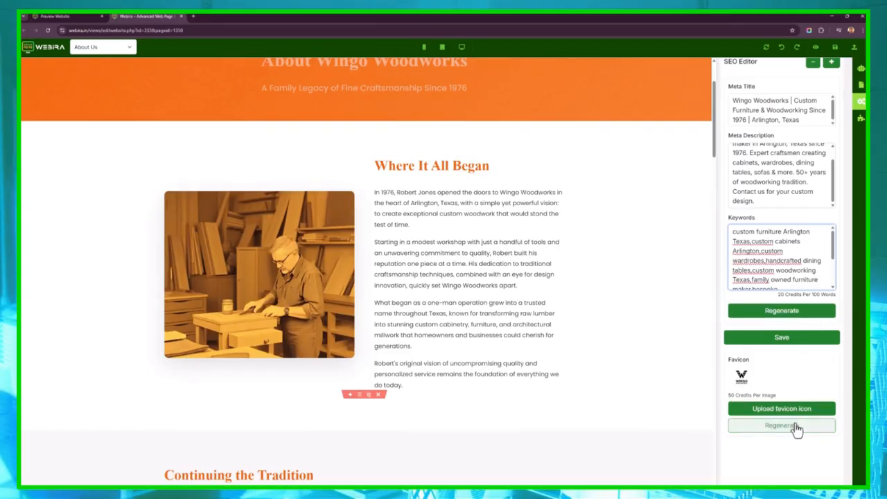
# Step: Open the CSS editor for the website and look through its style rules
pyautogui.click(862, 101)
pyautogui.scroll(-5, 804, 280)
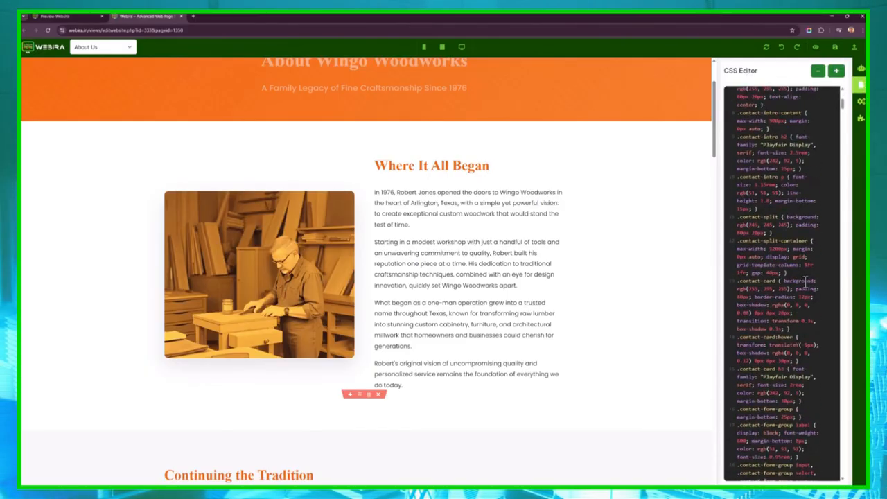
pyautogui.scroll(-5, 803, 280)
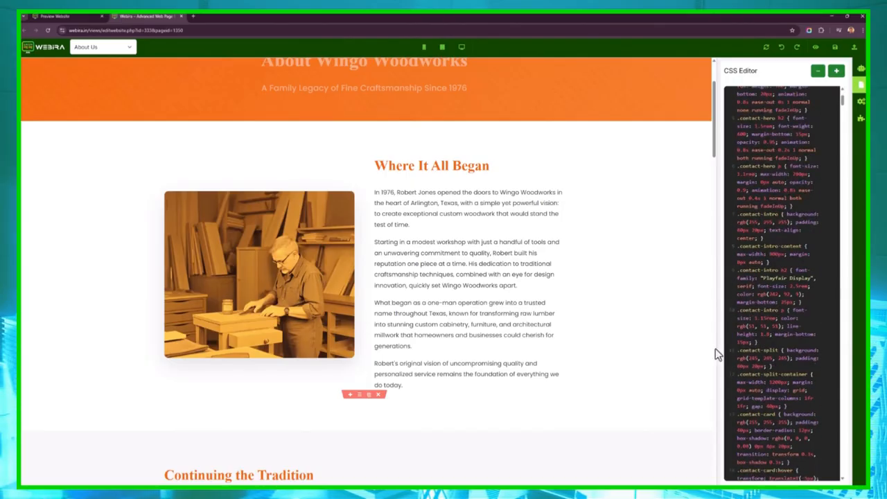
# Step: Look back over the CSS rules, and view the image, video, Google Map and image slider components available for the page
pyautogui.scroll(2, 731, 366)
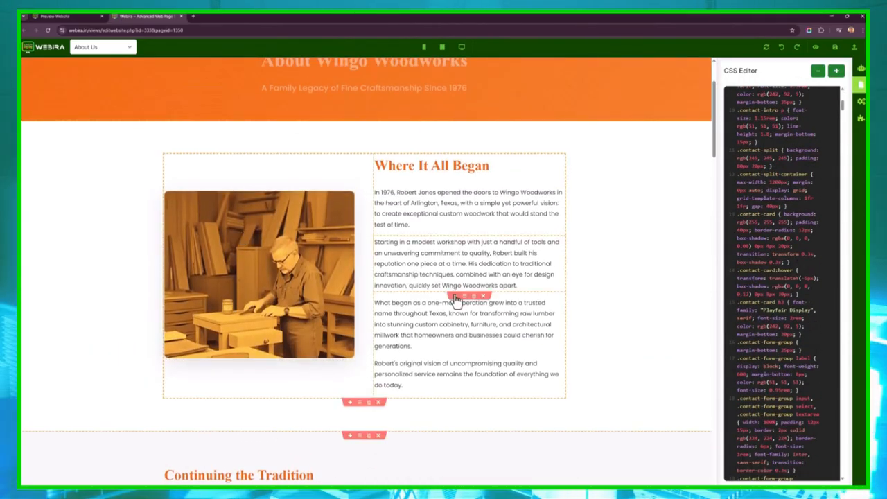
pyautogui.scroll(3, 796, 253)
pyautogui.scroll(3, 796, 235)
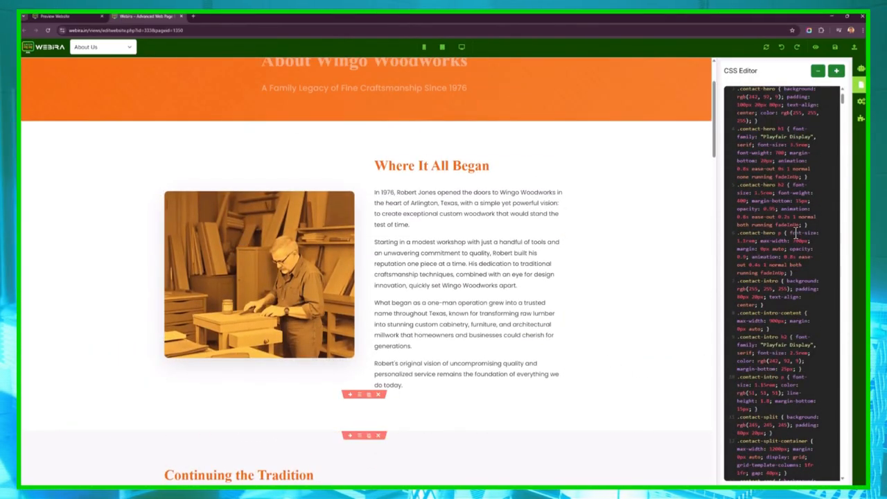
pyautogui.click(861, 119)
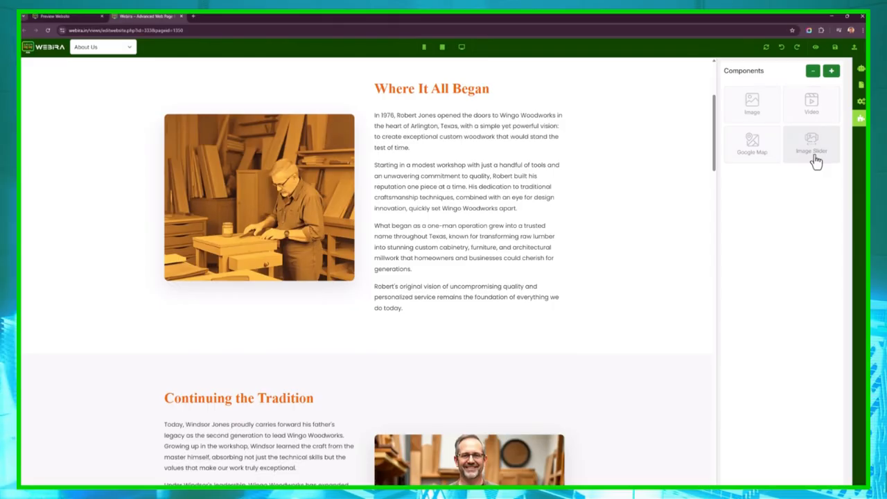
pyautogui.scroll(3, 564, 268)
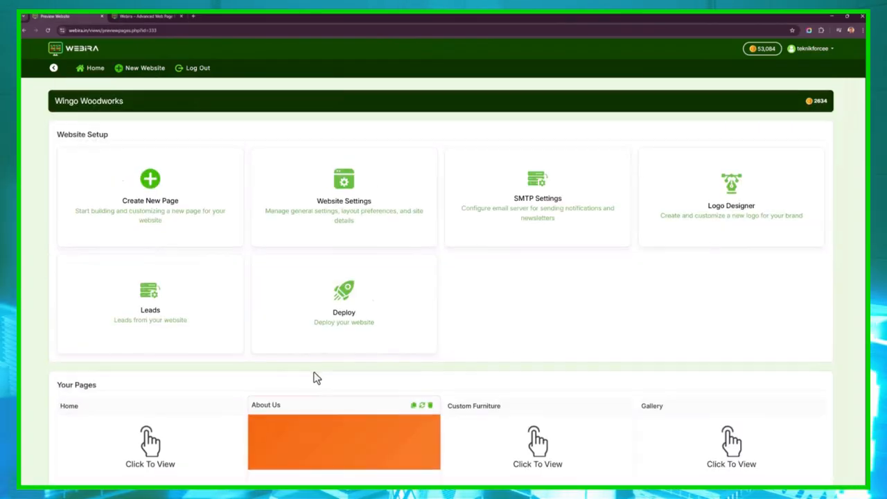
# Step: Examine the deployment options for the Wingo Woodworks website from its setup overview, and return to the overview
pyautogui.scroll(-1, 323, 357)
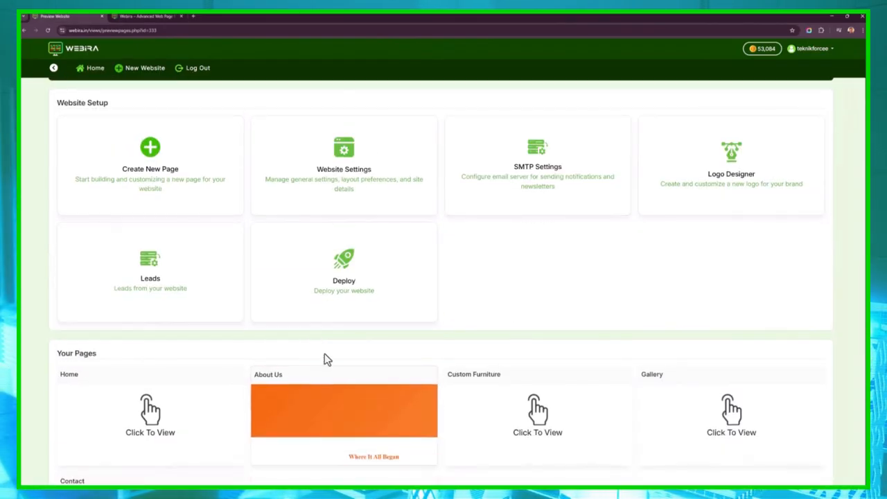
pyautogui.click(334, 311)
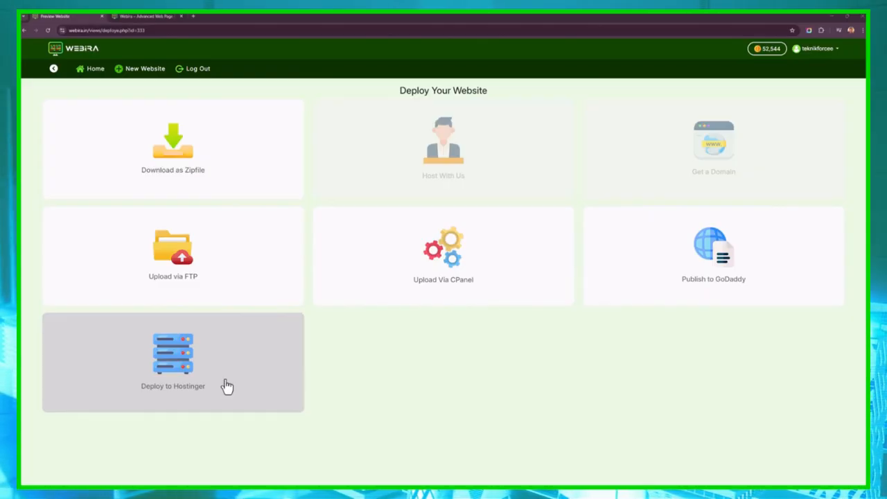
pyautogui.click(53, 69)
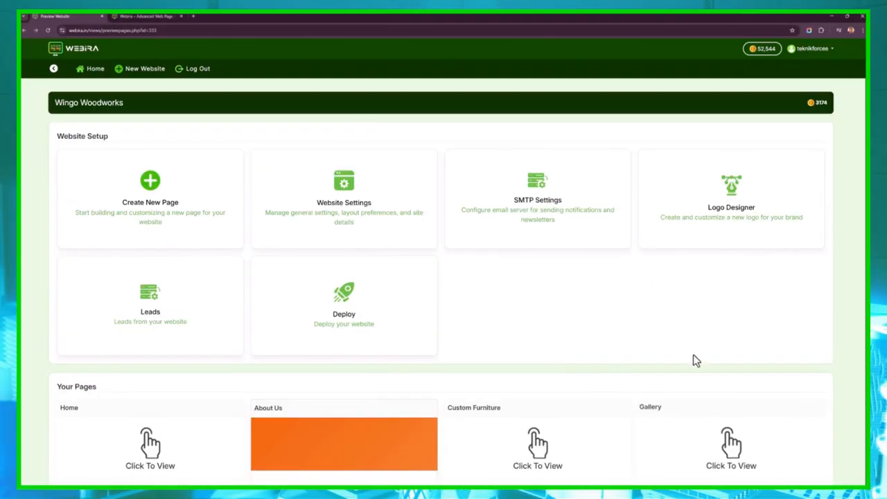
# Step: View the website's SMTP settings form for the email server, and go back to the setup overview
pyautogui.click(507, 214)
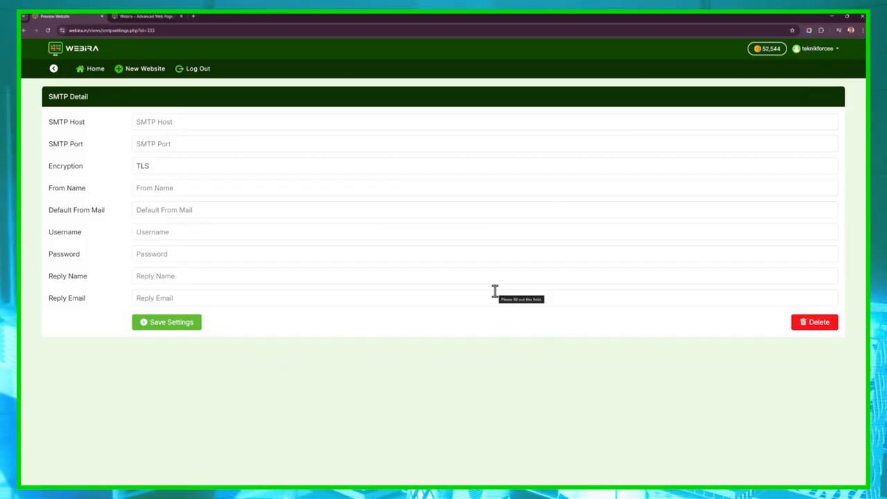
pyautogui.click(54, 69)
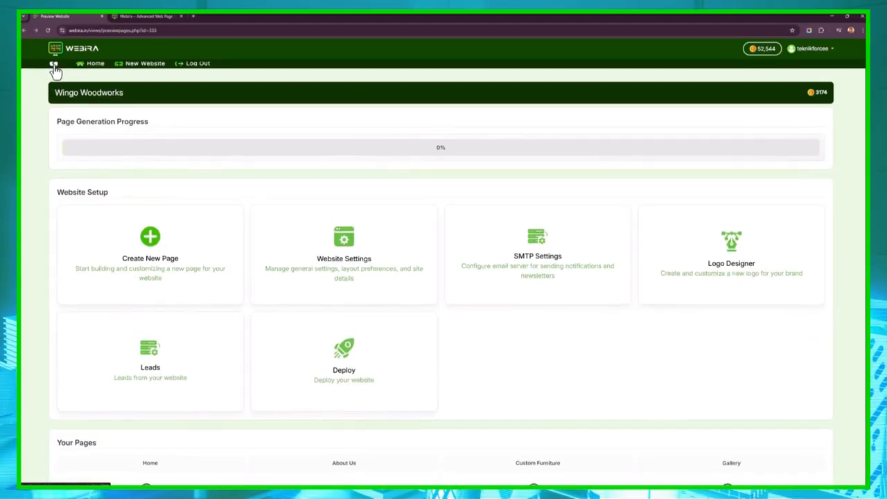
# Step: Open the Contact page for editing and inspect the consultation form's name, email, phone and project type fields
pyautogui.scroll(-3, 541, 347)
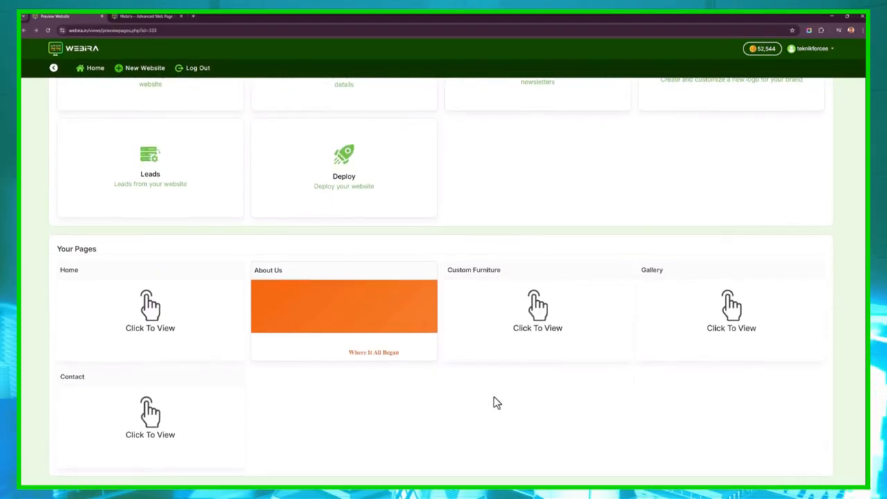
pyautogui.click(166, 420)
pyautogui.scroll(-5, 314, 297)
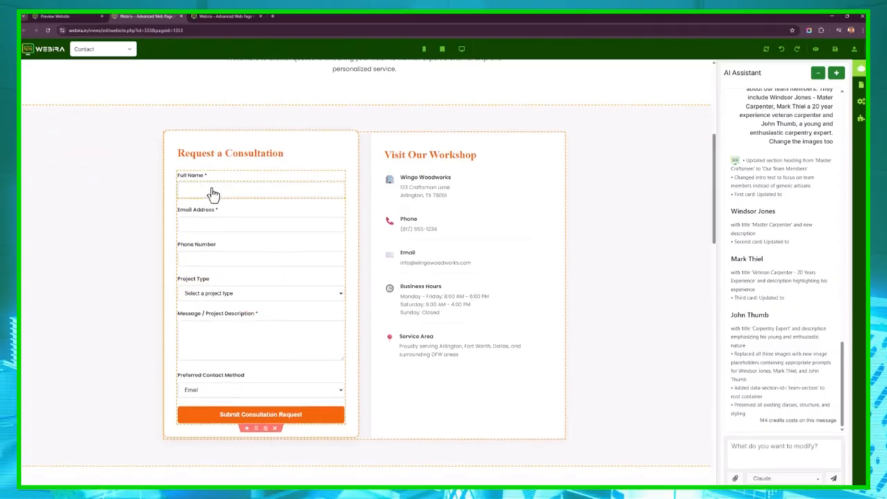
pyautogui.click(212, 194)
pyautogui.click(212, 224)
pyautogui.click(220, 258)
pyautogui.click(226, 293)
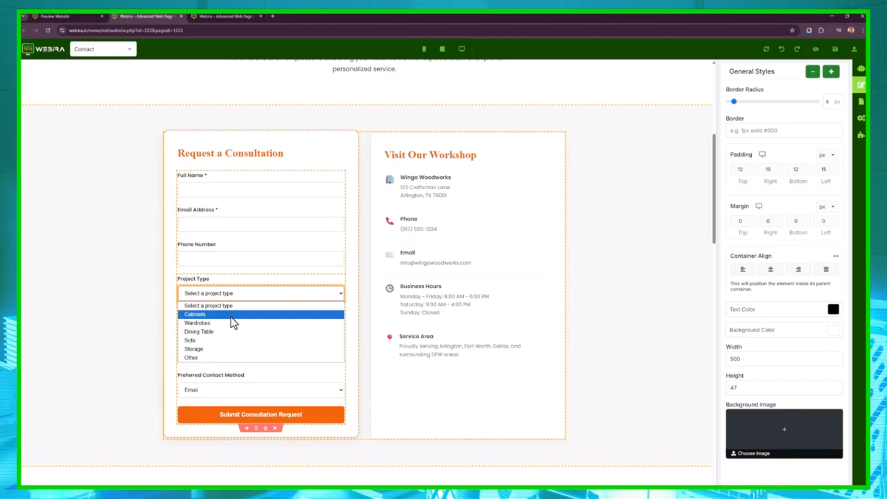
# Step: Inspect the Contact page's workshop details and the form's project description and preferred contact method fields
pyautogui.click(449, 197)
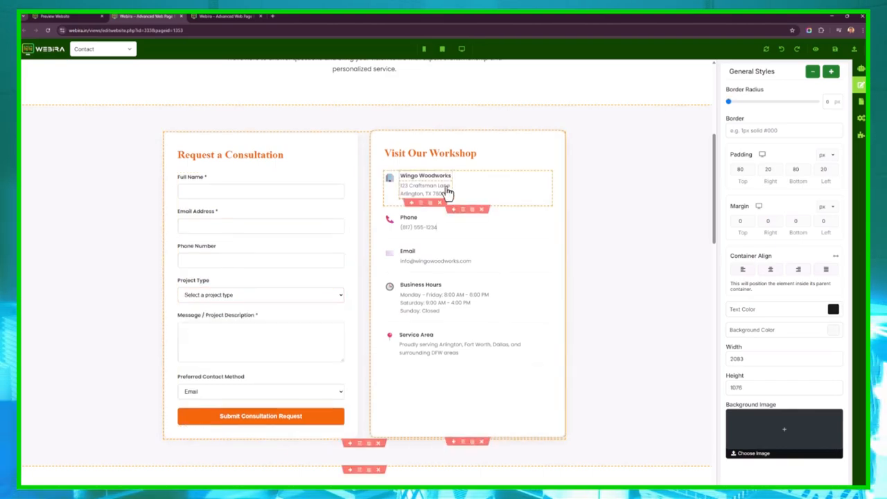
pyautogui.click(237, 340)
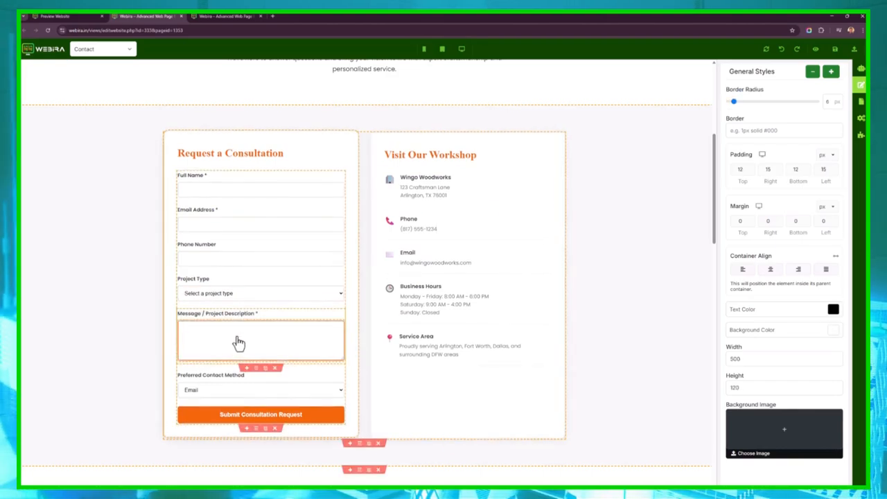
pyautogui.click(237, 390)
pyautogui.click(93, 453)
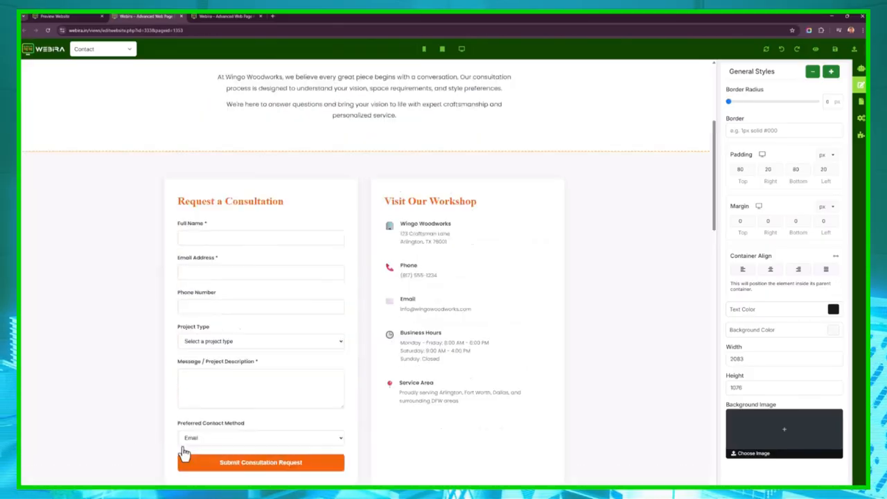
pyautogui.scroll(5, 208, 449)
pyautogui.scroll(-5, 239, 440)
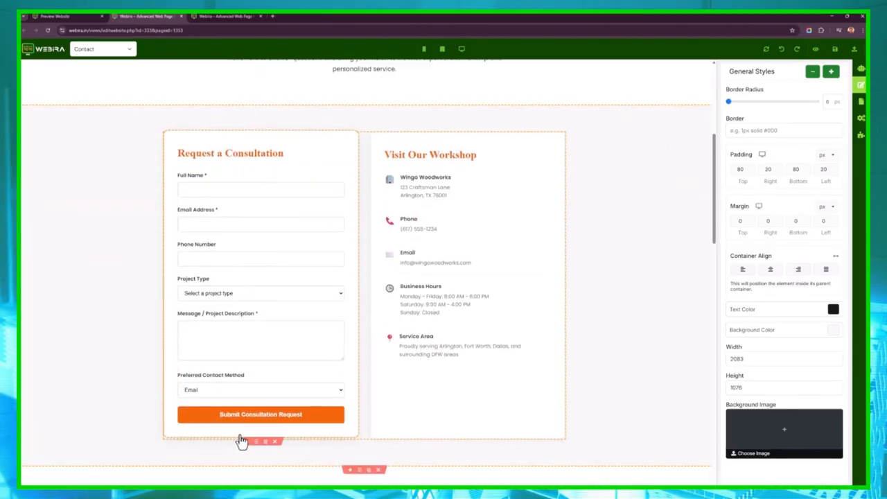
pyautogui.rightClick(133, 140)
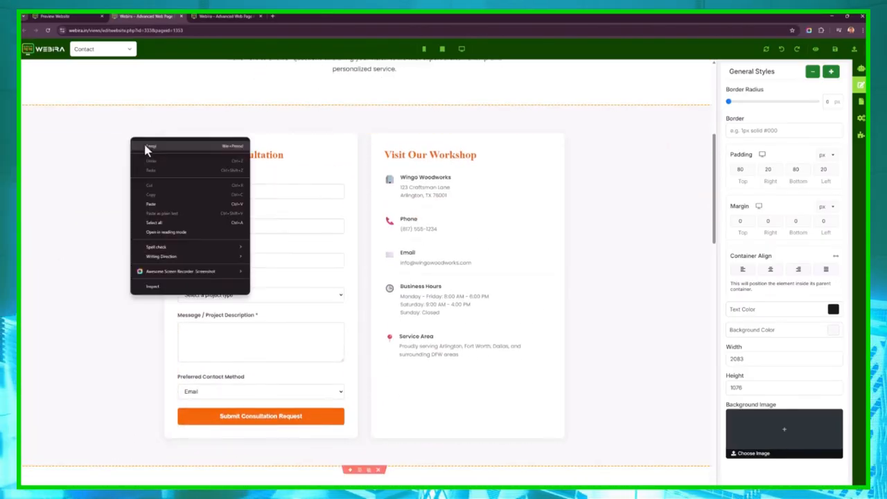
pyautogui.click(106, 156)
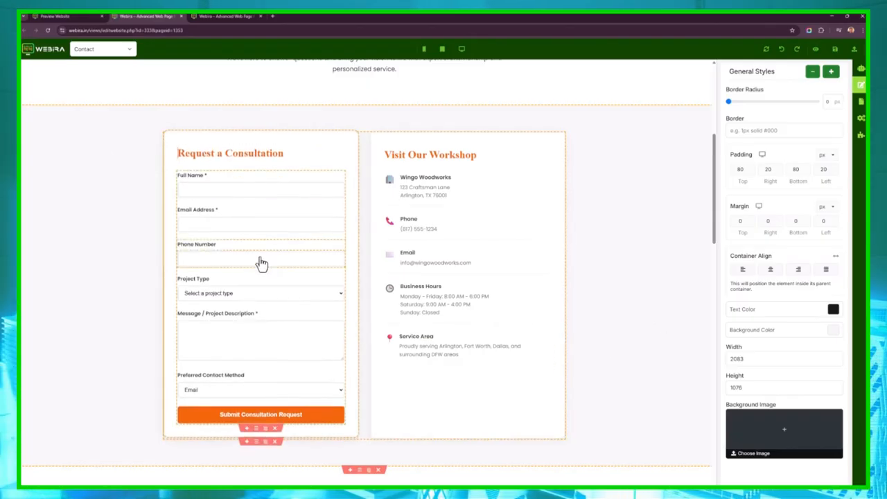
# Step: Return to the website's setup overview, view the leads collected from the website, and go back to the overview
pyautogui.click(86, 16)
pyautogui.scroll(2, 413, 382)
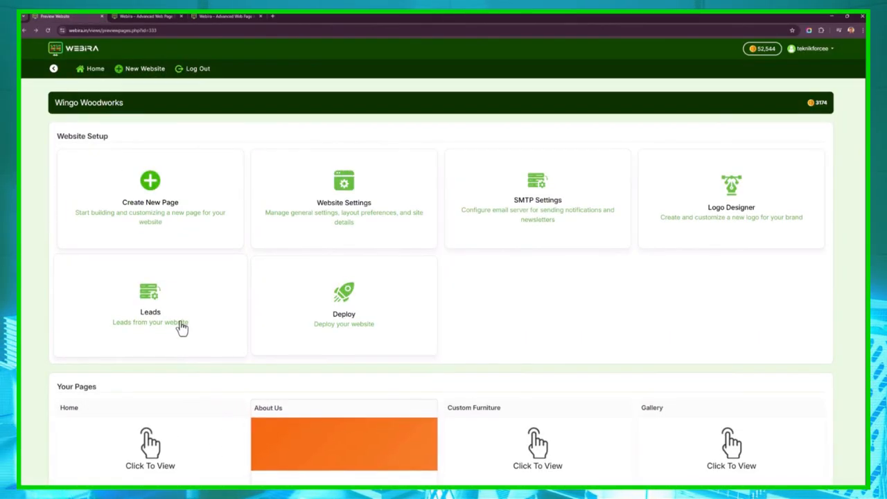
pyautogui.click(179, 345)
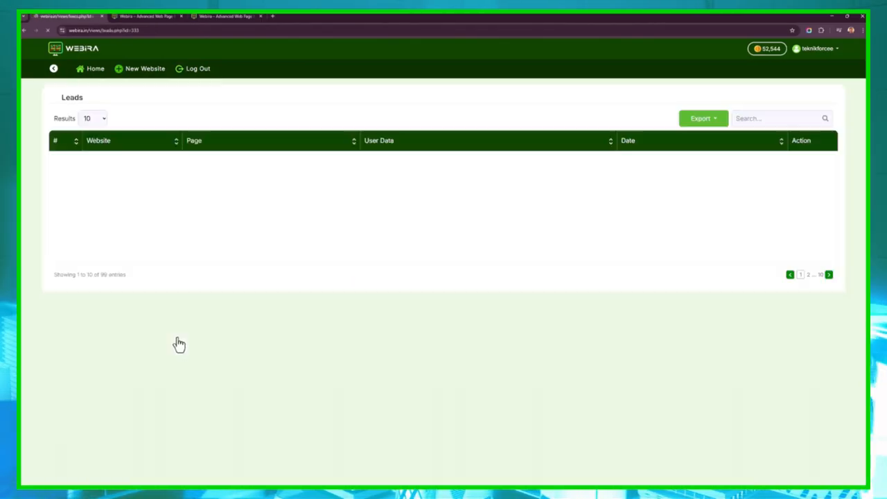
pyautogui.rightClick(483, 197)
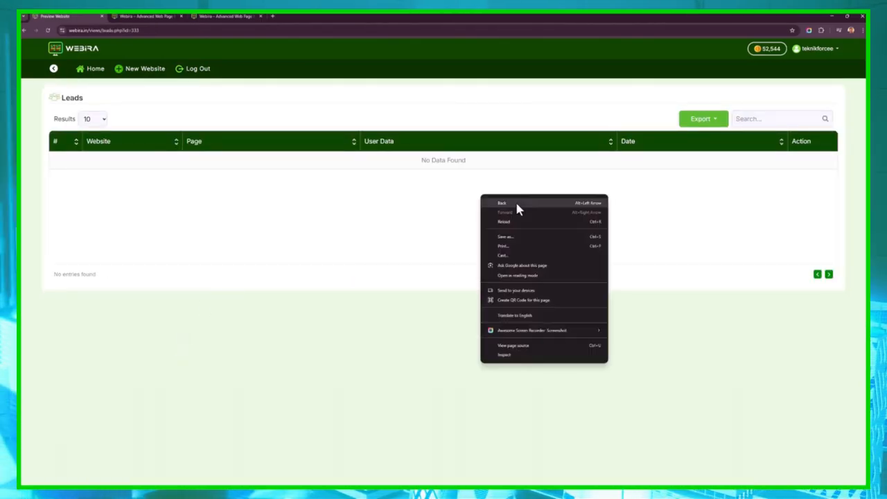
pyautogui.click(511, 203)
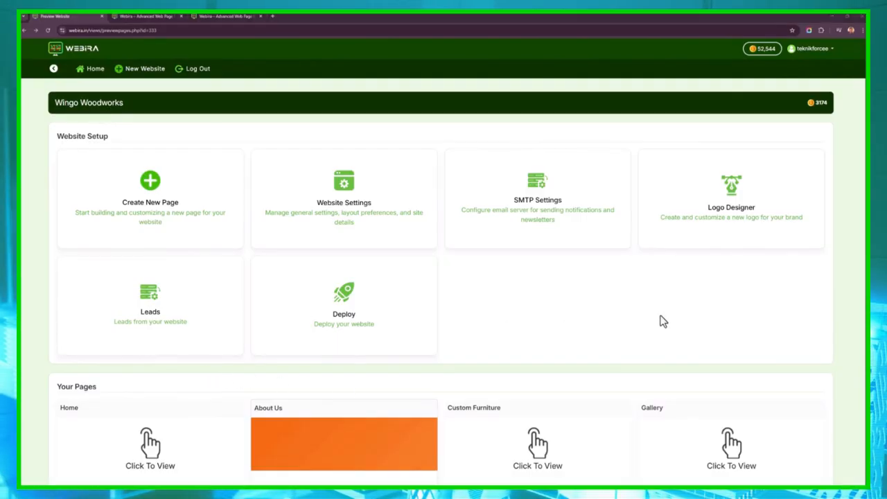
# Step: Open the AI Logo Designer and select Flux Schnell as the AI model for the logo
pyautogui.moveTo(753, 208); pyautogui.dragTo(744, 199)
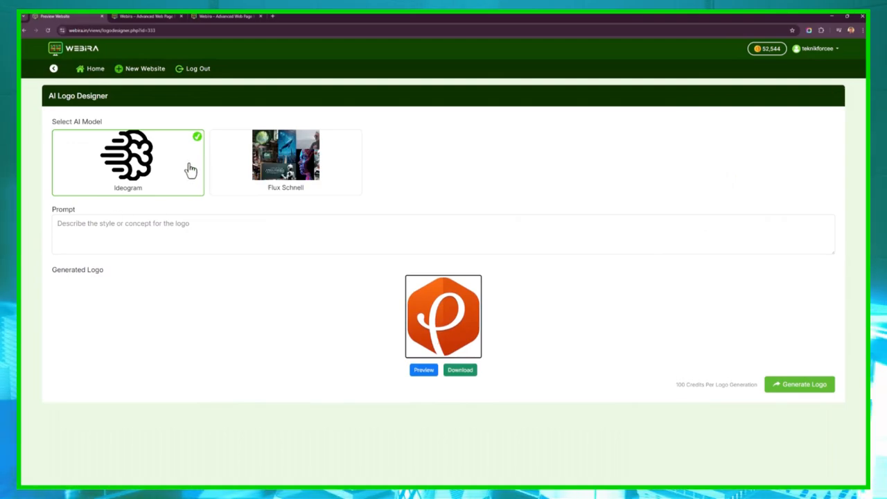
pyautogui.click(247, 173)
pyautogui.click(328, 224)
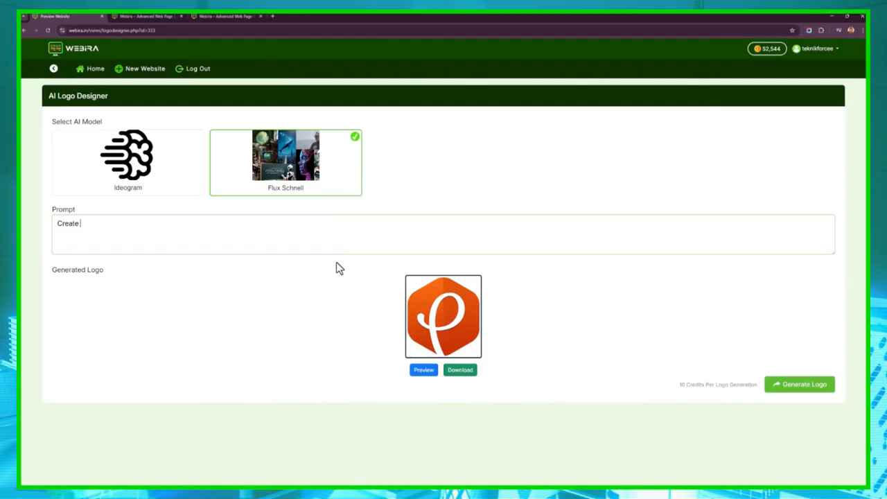
# Step: Generate a logo from the prompt "Create very simple and clean logo for my business Wingo woodworks. Make only the icon, do not write the text."
pyautogui.write('Create very simple and clean l')
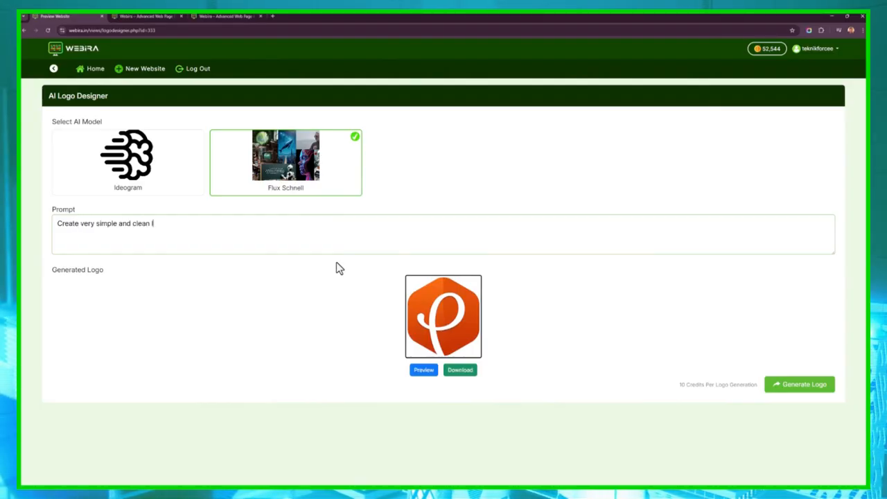
pyautogui.write('ogo for my business Wingo foodw')
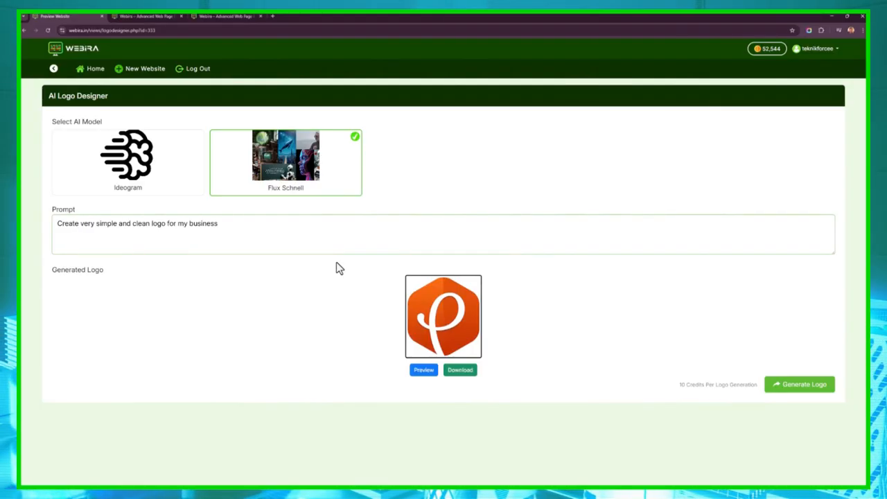
pyautogui.press('BackSpace')
pyautogui.press('BackSpace')
pyautogui.press('BackSpace')
pyautogui.press('BackSpace')
pyautogui.press('BackSpace')
pyautogui.write('woodworks. Use')
pyautogui.press('BackSpace')
pyautogui.press('BackSpace')
pyautogui.press('BackSpace')
pyautogui.write('Mak')
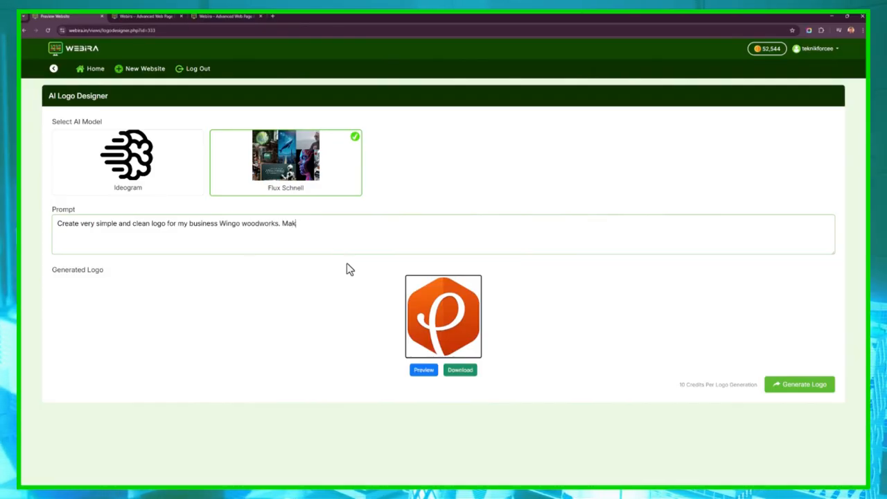
pyautogui.write('e only the icon, do not')
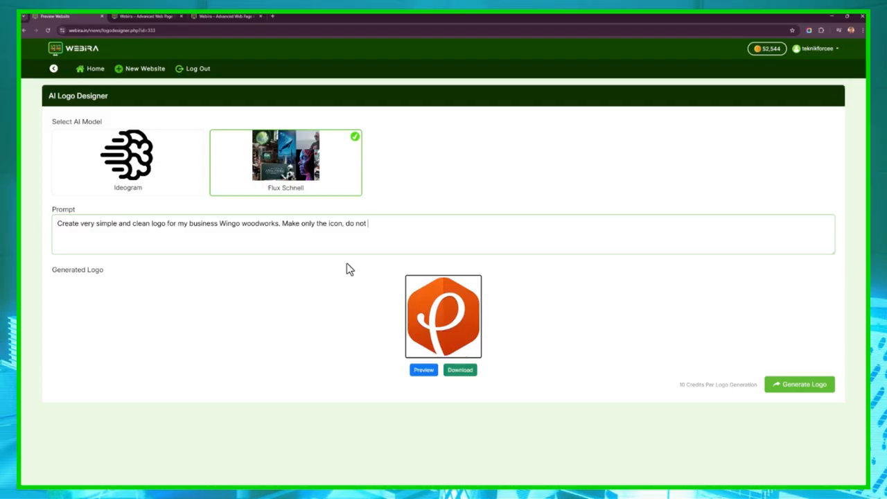
pyautogui.write(' write the text.')
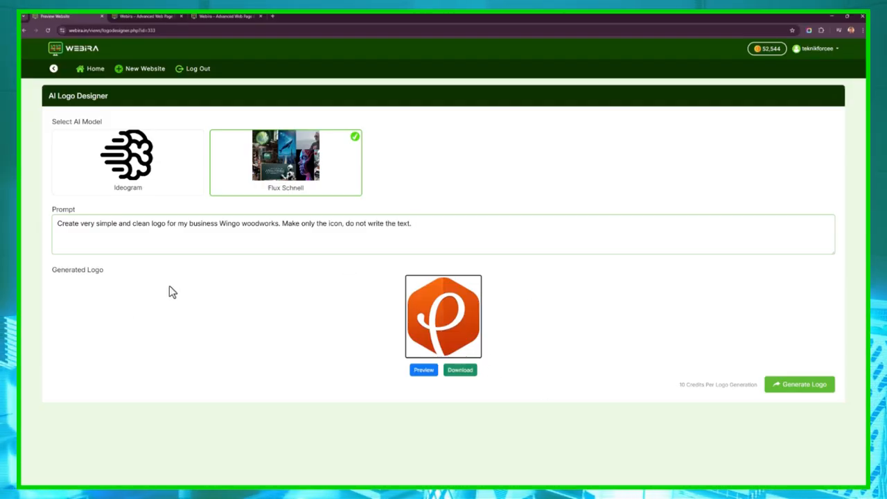
pyautogui.click(799, 384)
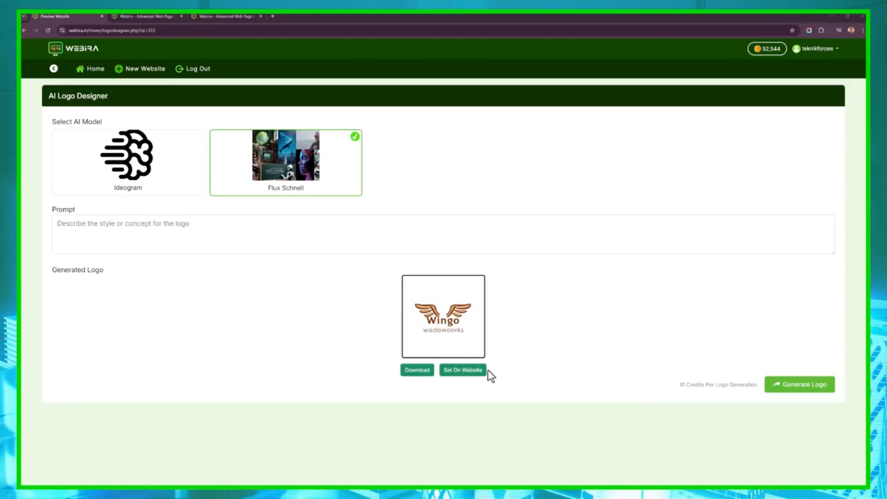
pyautogui.click(97, 70)
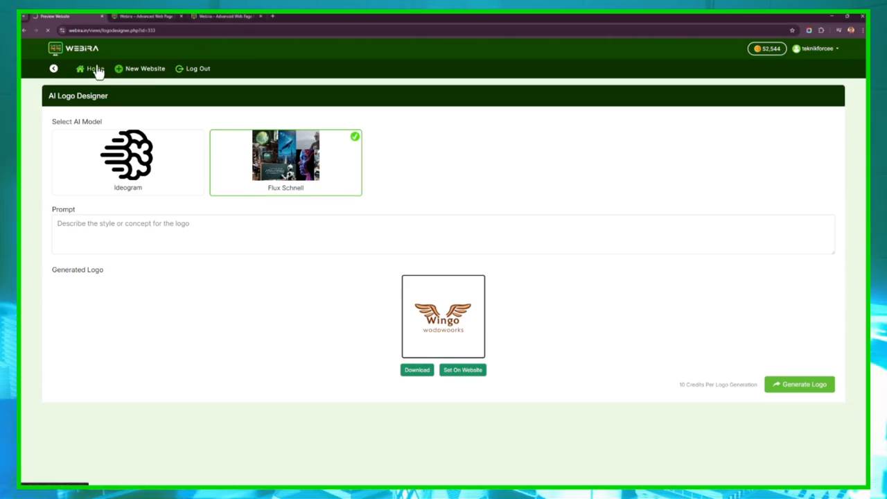